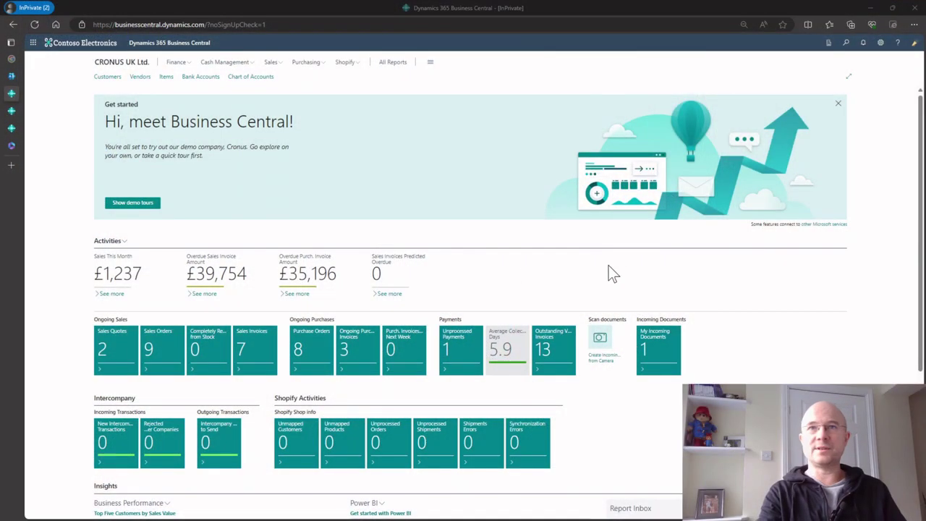
Search Tell Me for 'assisted set' and open the Assisted Setup page
left_click(914, 45)
left_click(914, 46)
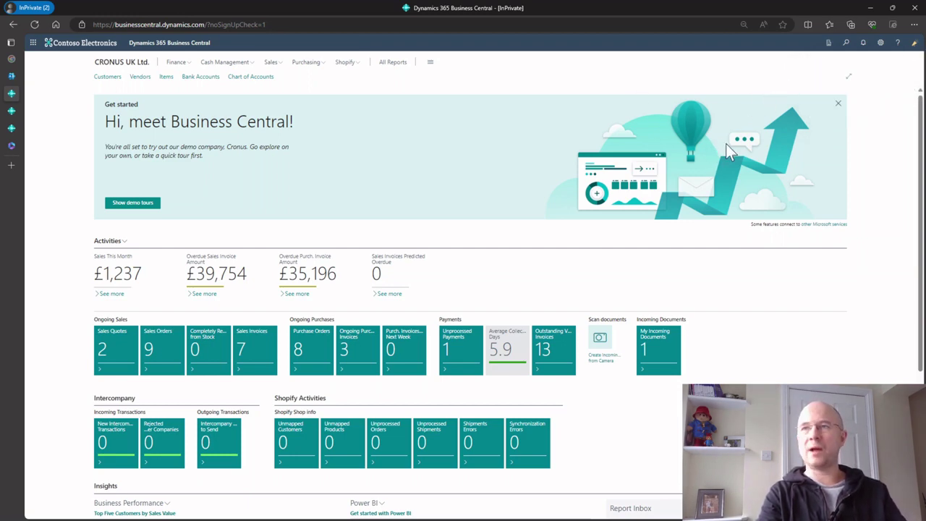
left_click(846, 42)
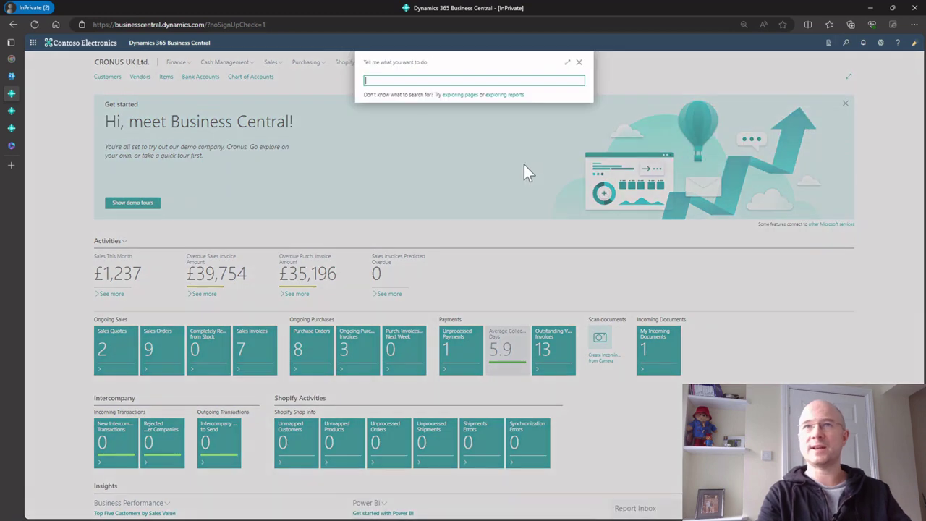
type("assisted set")
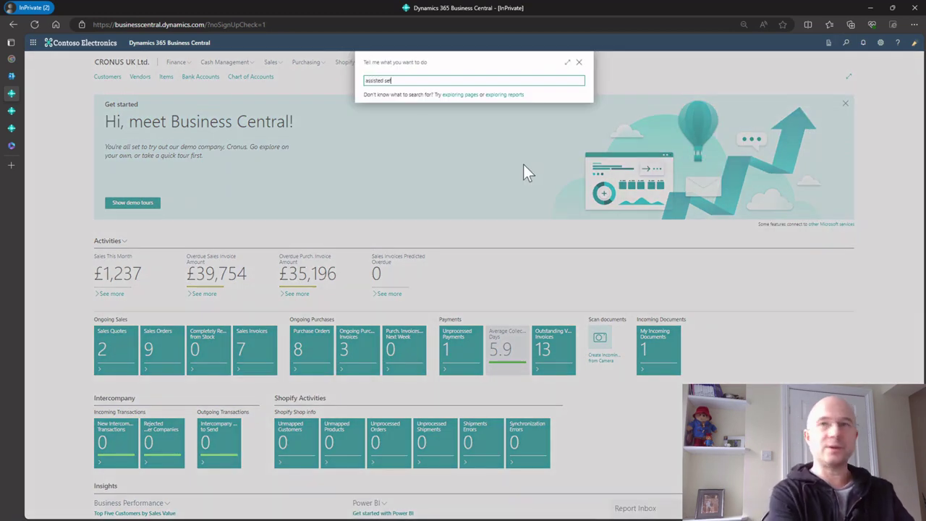
left_click(394, 110)
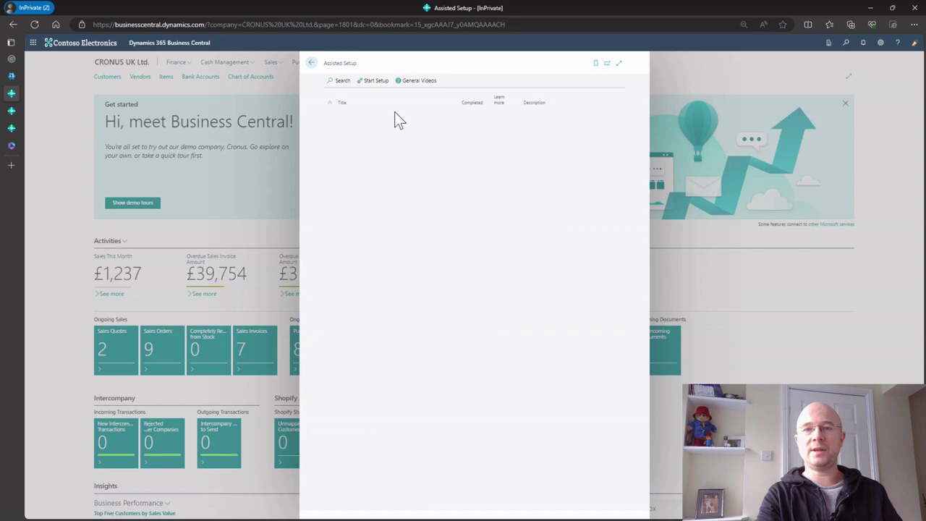
scroll(405, 380, "down", 3)
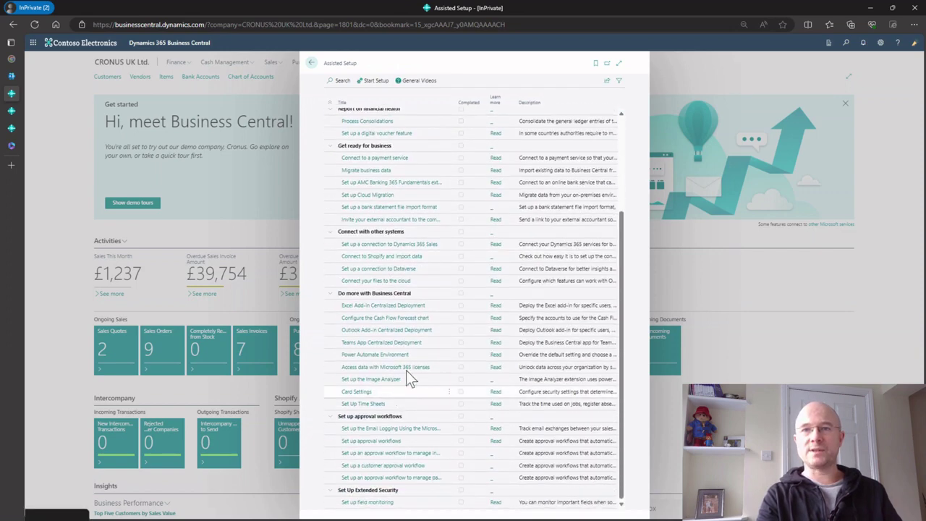
scroll(391, 351, "up", 3)
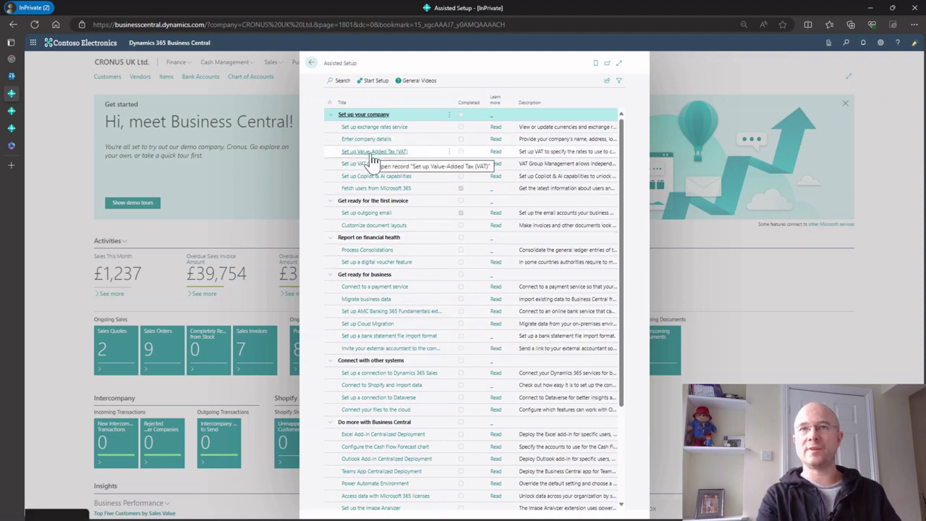
Rerun the outgoing email setup guide, briefly trying the SMTP account type before backing out
left_click(370, 214)
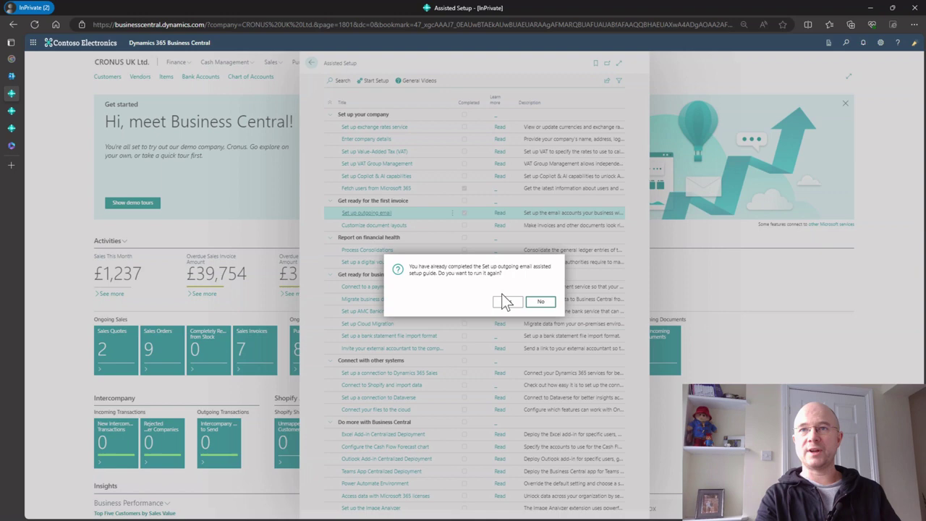
left_click(507, 303)
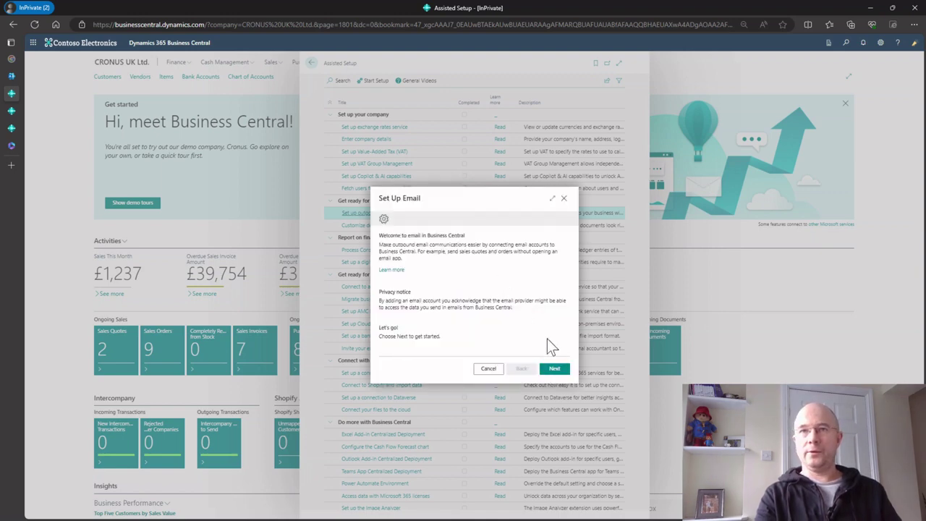
left_click(554, 369)
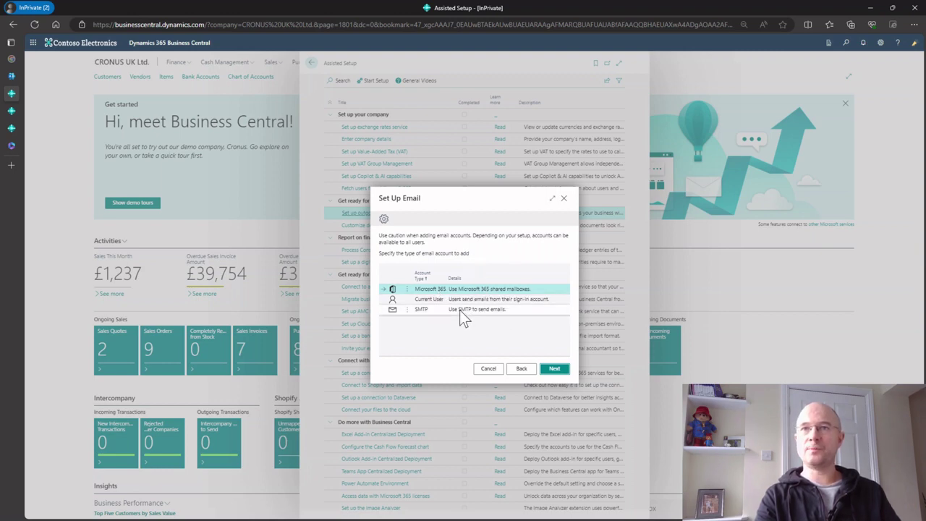
left_click(467, 311)
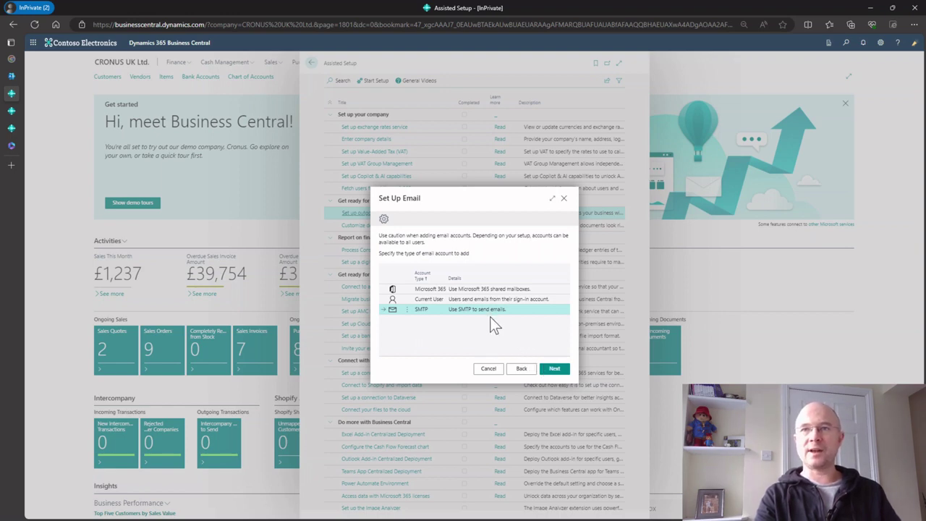
left_click(554, 370)
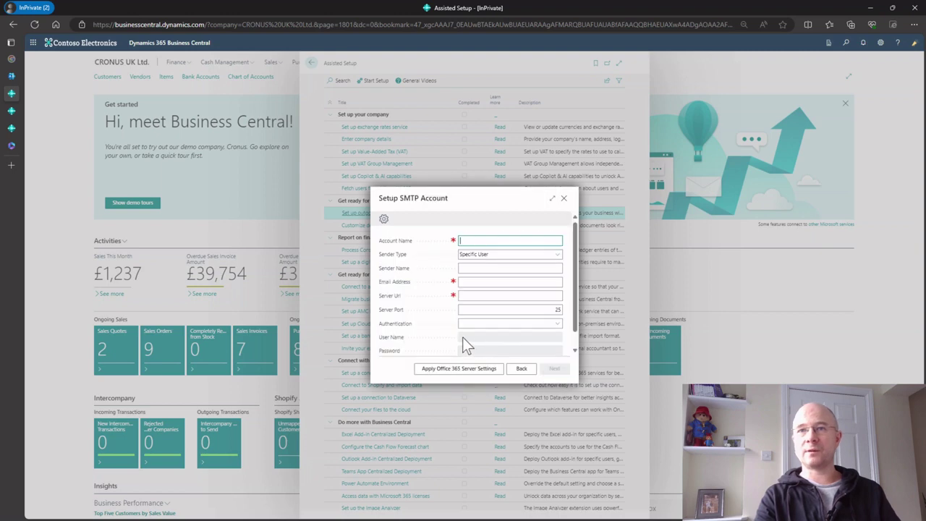
left_click(520, 369)
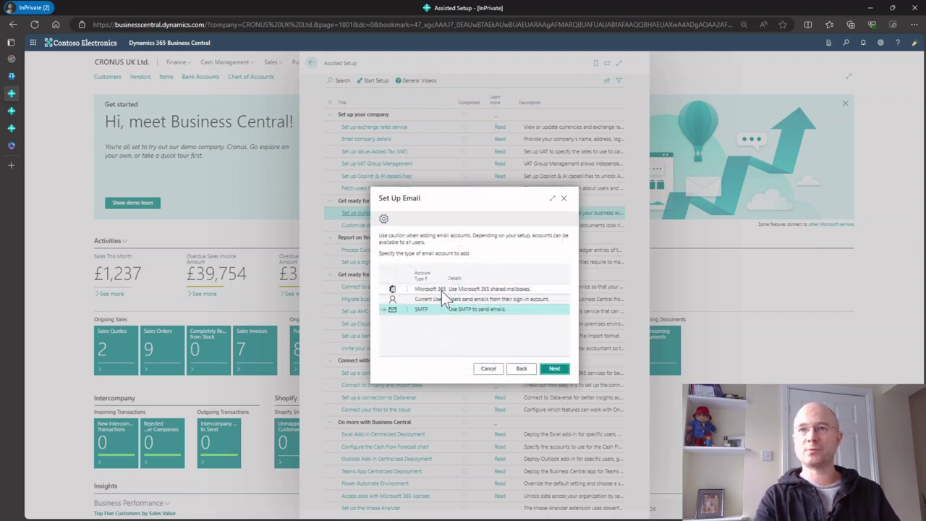
Choose the Current User account type and finish, adding it as the default account
left_click(466, 290)
left_click(466, 302)
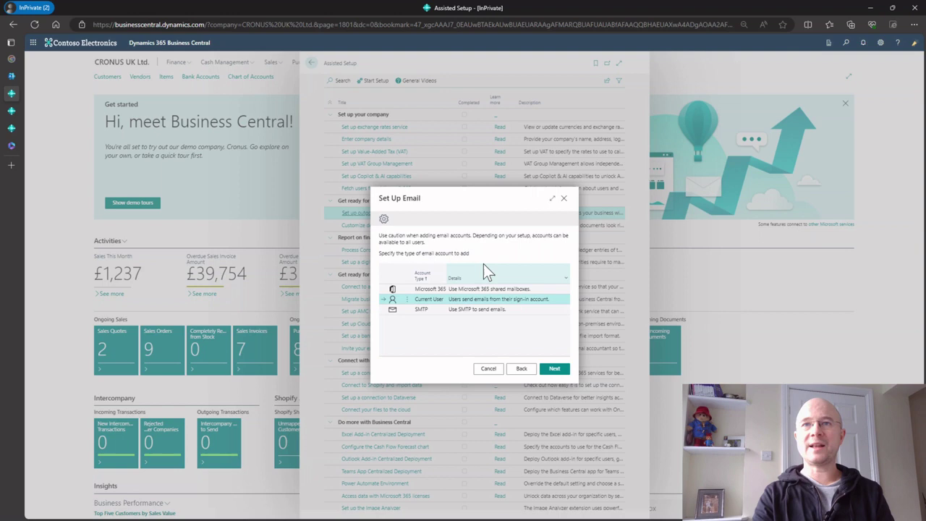
mouse_move(483, 265)
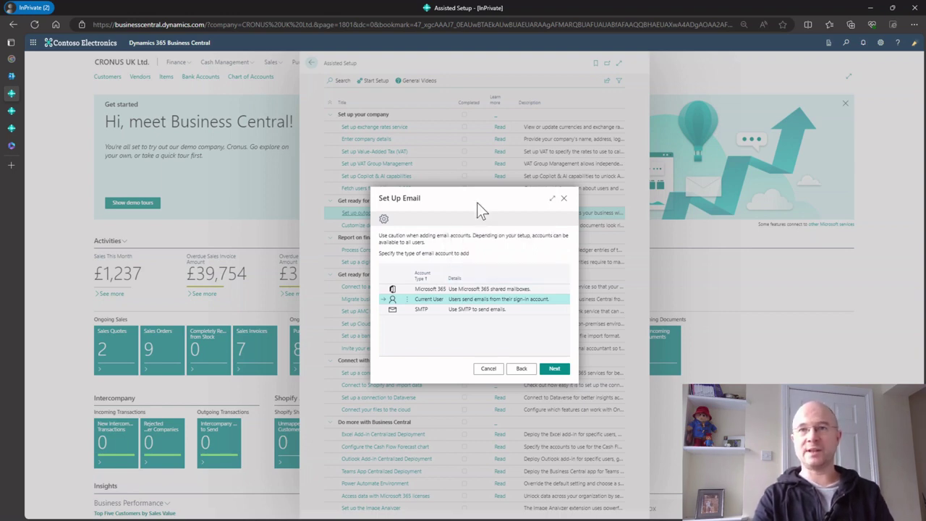
left_click(555, 370)
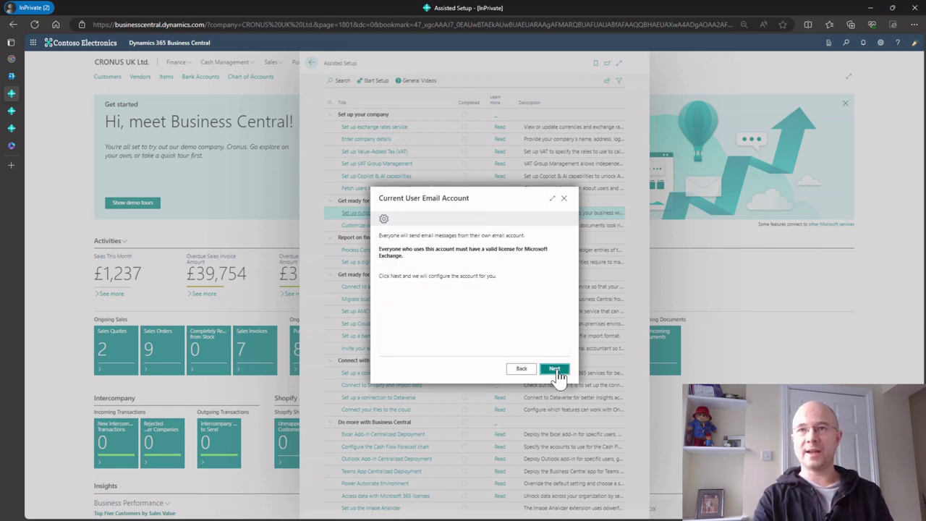
left_click(554, 370)
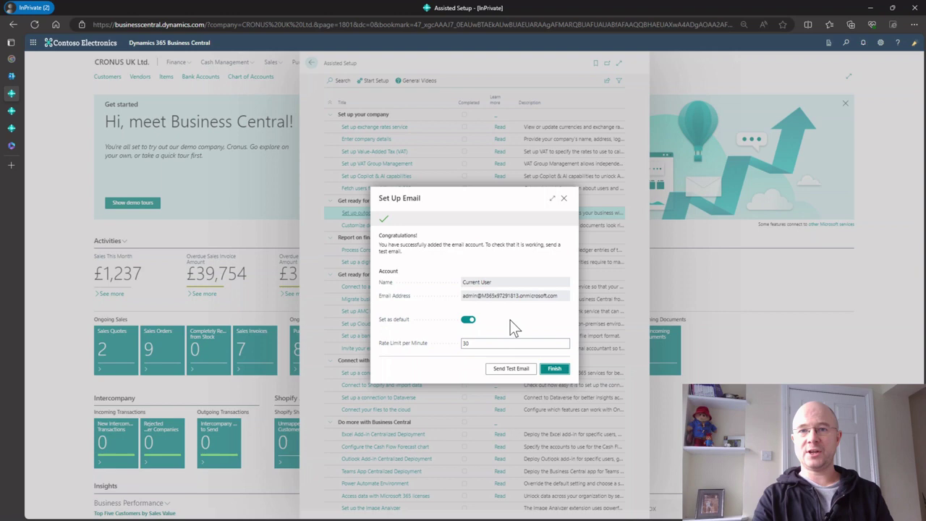
key("Return")
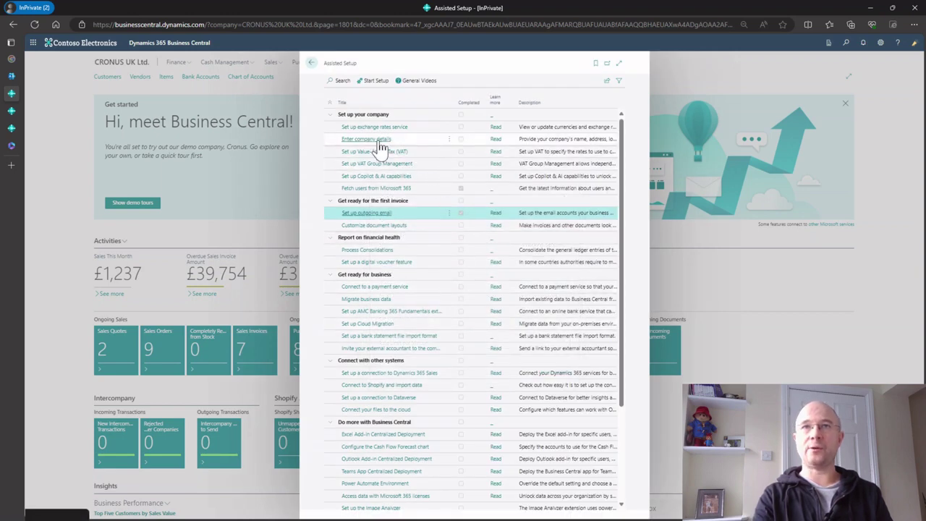
Return home and open Email Accounts via a Tell Me search for 'email account'
left_click(311, 63)
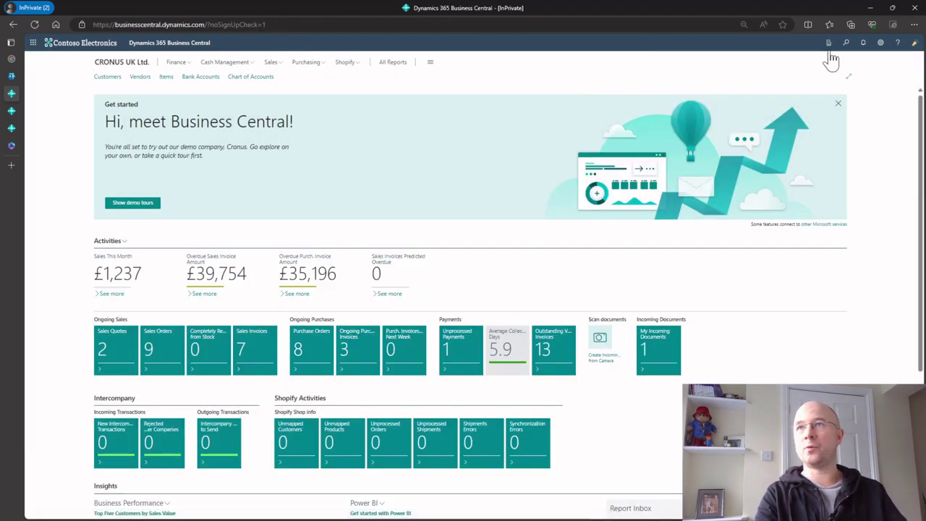
left_click(846, 43)
type("em")
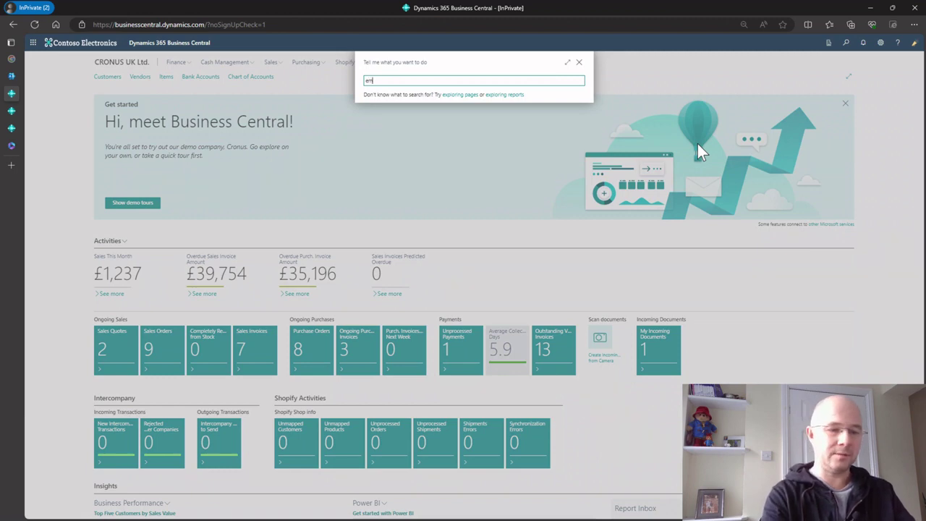
type("ail account")
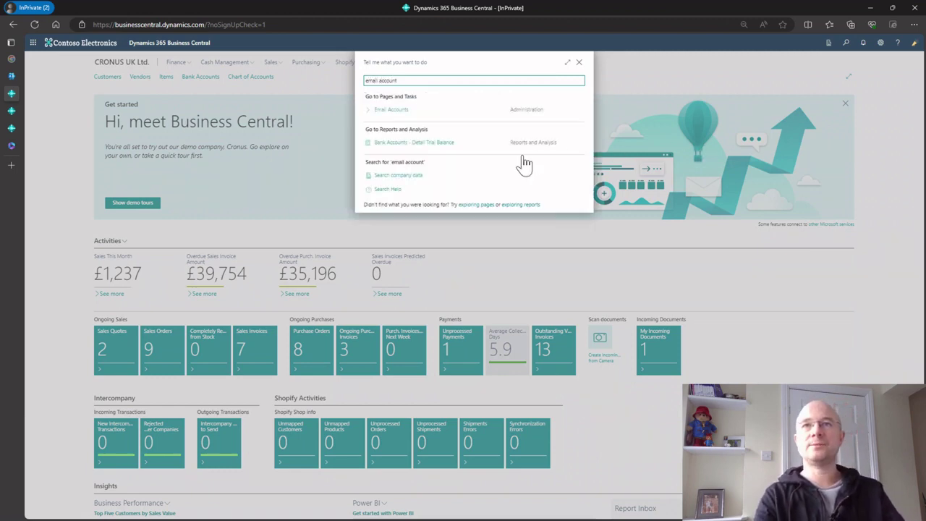
left_click(435, 112)
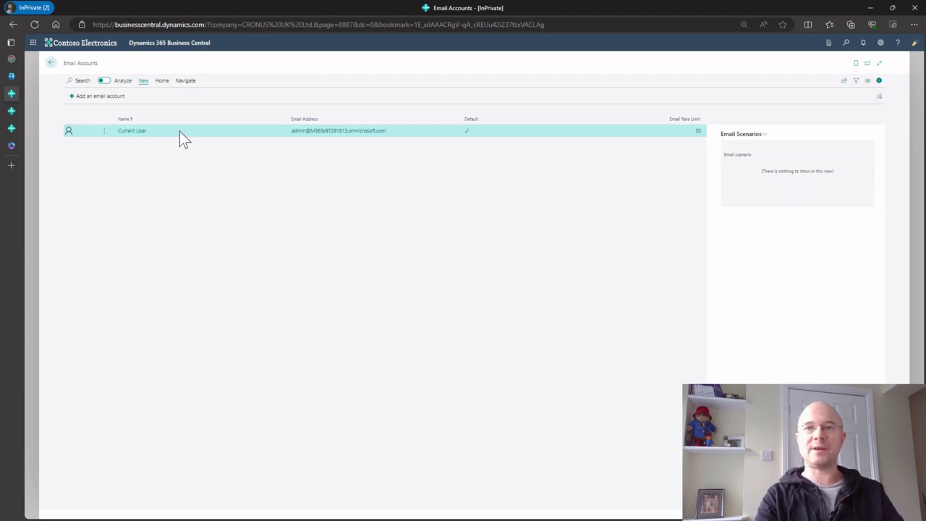
Start a new email from the customer card, addressed to the customer contact's email
left_click(52, 64)
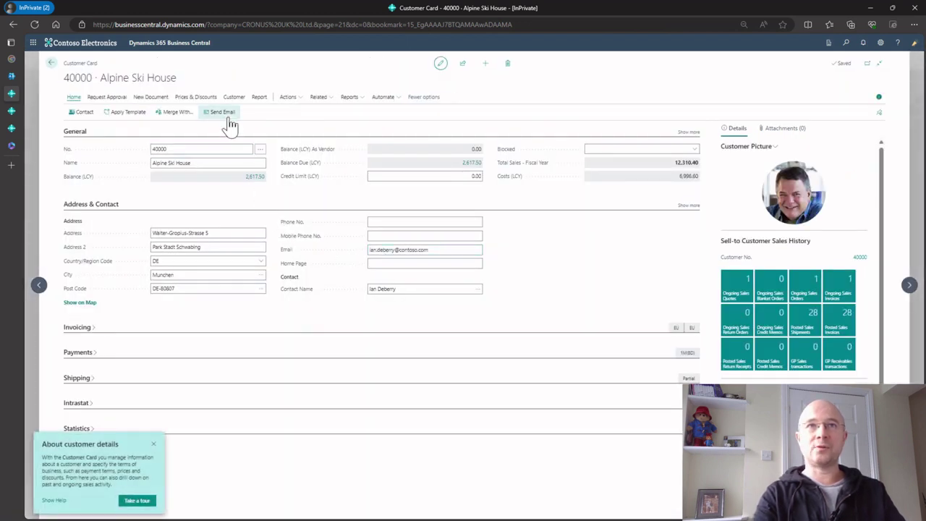
left_click(223, 113)
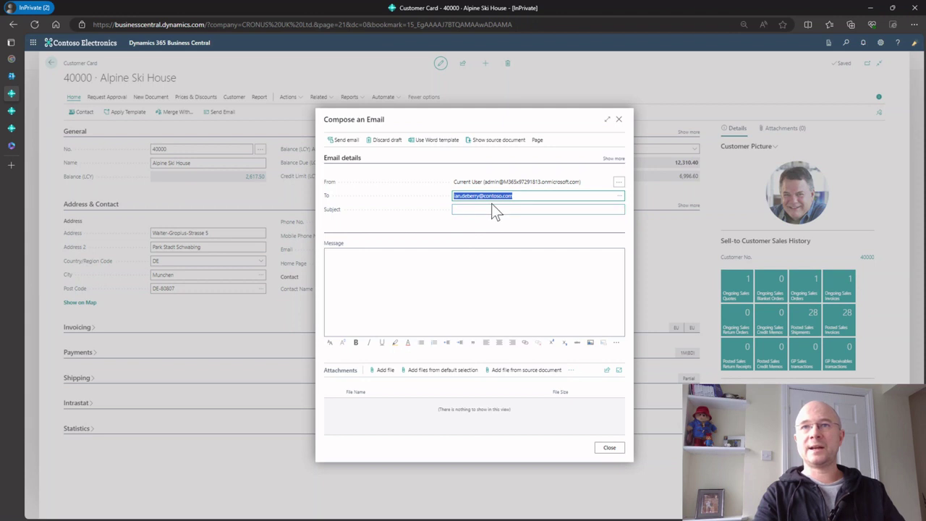
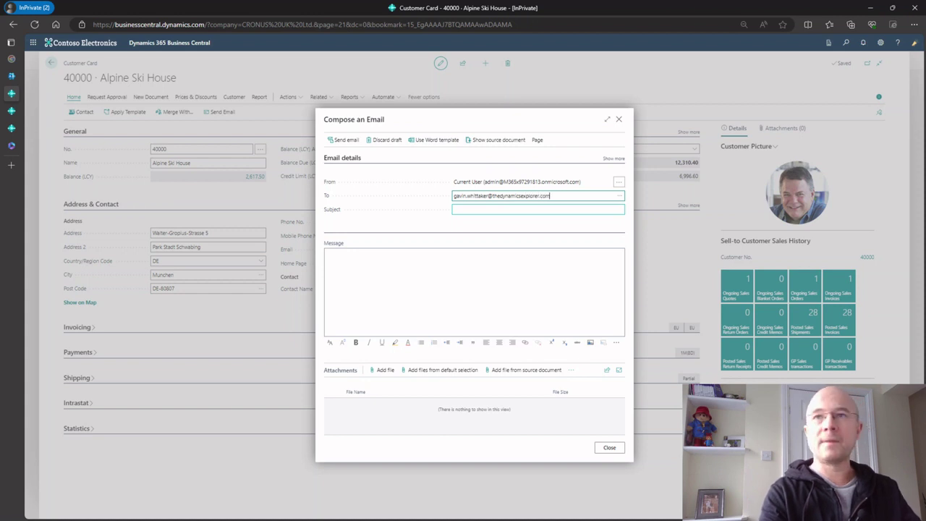
Enter subject 'Invoice' and message 'Did you receive the invoice.' followed by 'Thanks'
key("Tab")
type("Invoice")
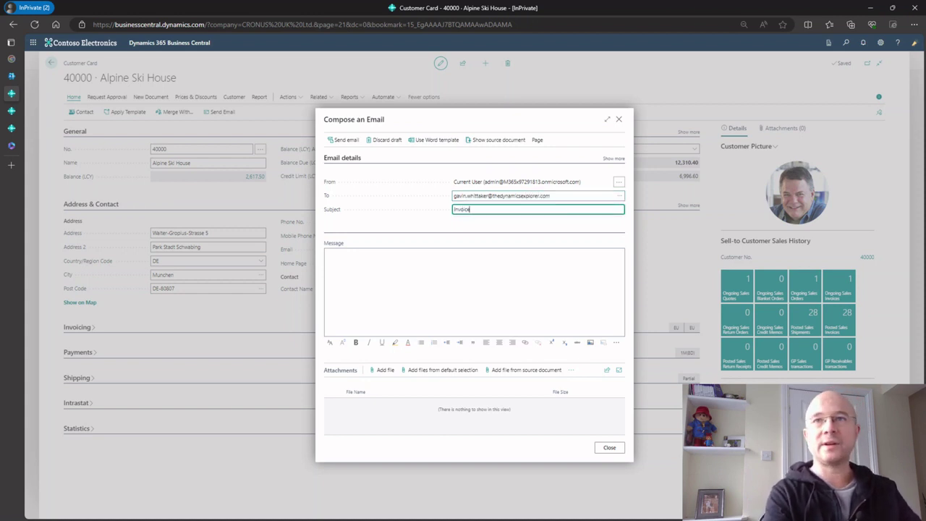
key("Tab")
type("Did you")
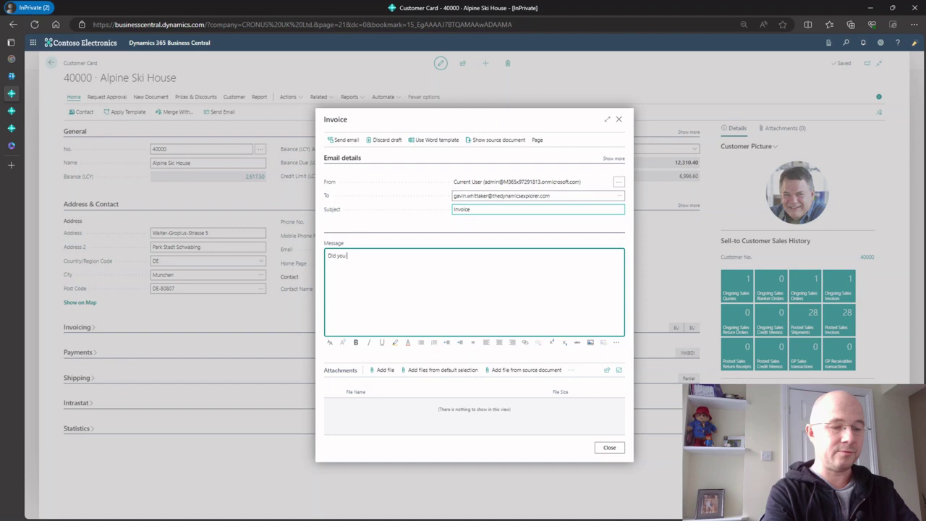
type(" receive the invo")
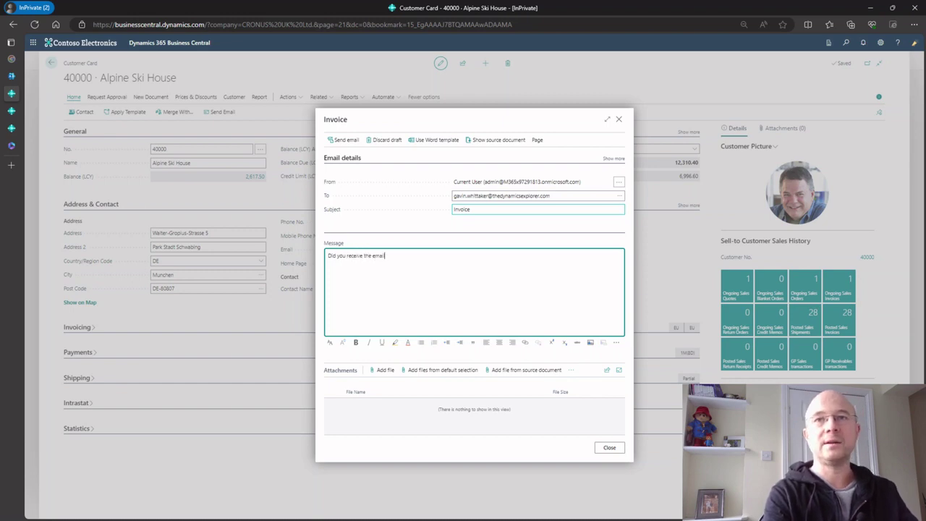
key("BackSpace")
key("BackSpace")
key("BackSpace")
key("BackSpace")
key("BackSpace")
type("invoic")
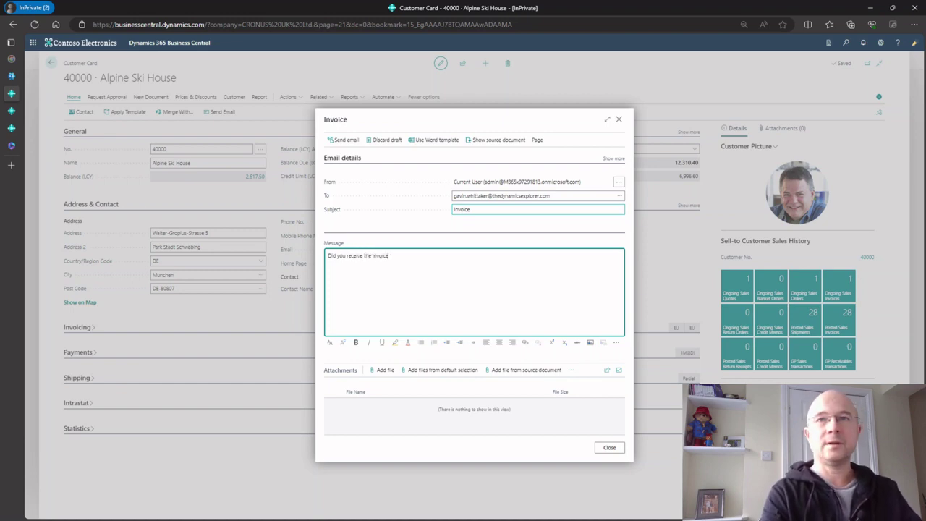
type("e.")
key("Return")
key("Return")
type("Thanks")
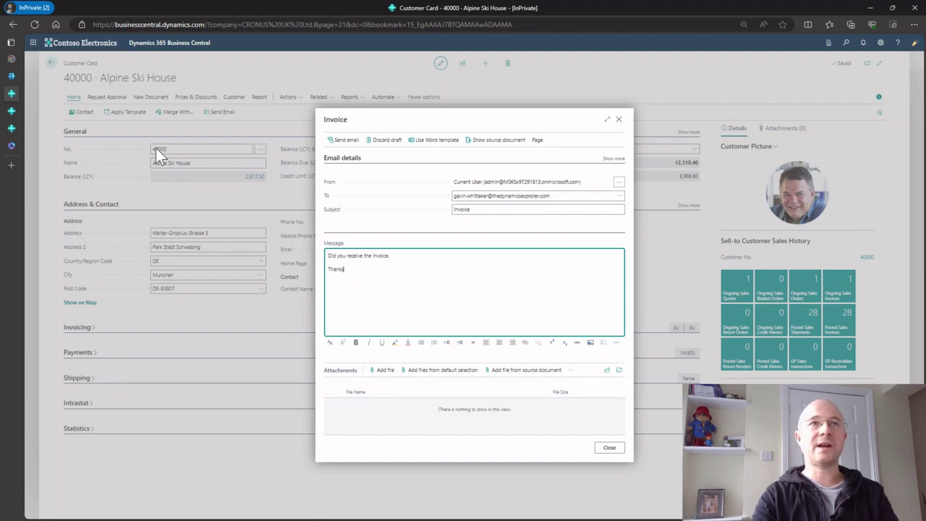
Open Alpine Ski House from Customers and address an email to the contact's email
left_click(14, 109)
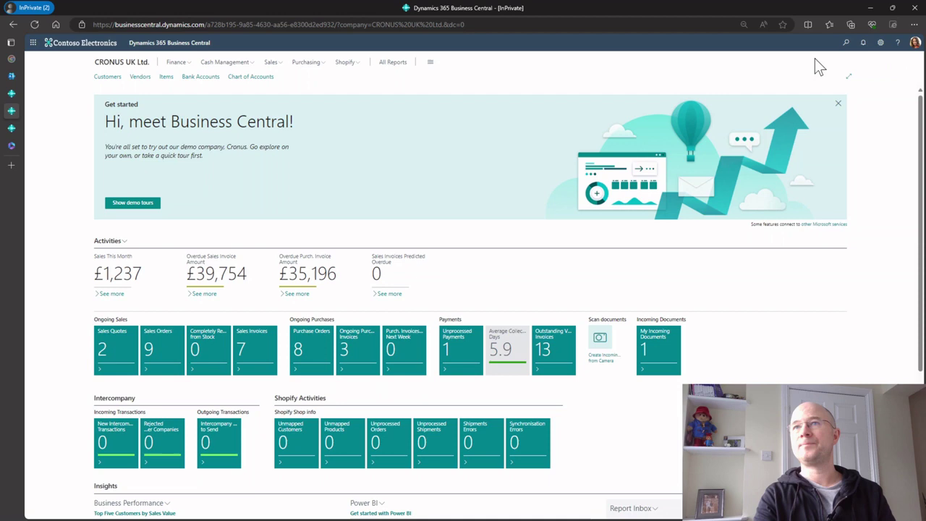
left_click(109, 77)
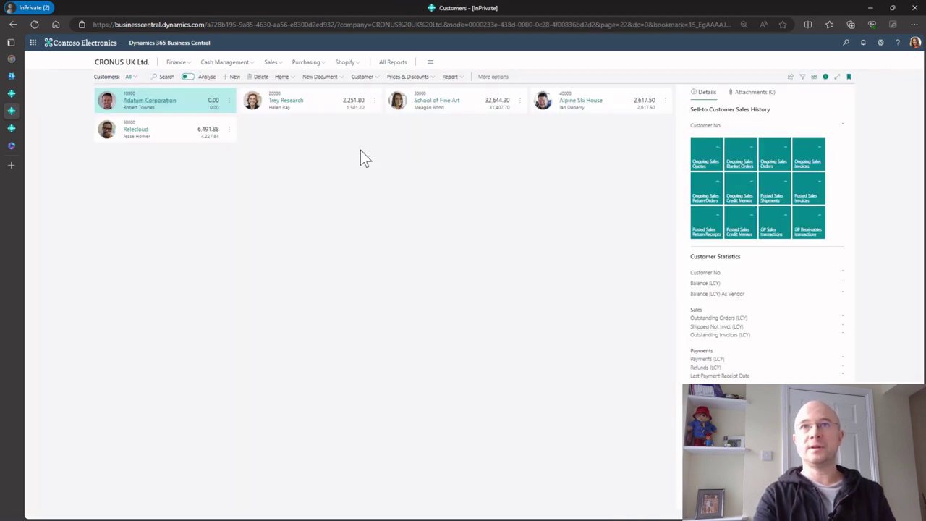
left_click(583, 101)
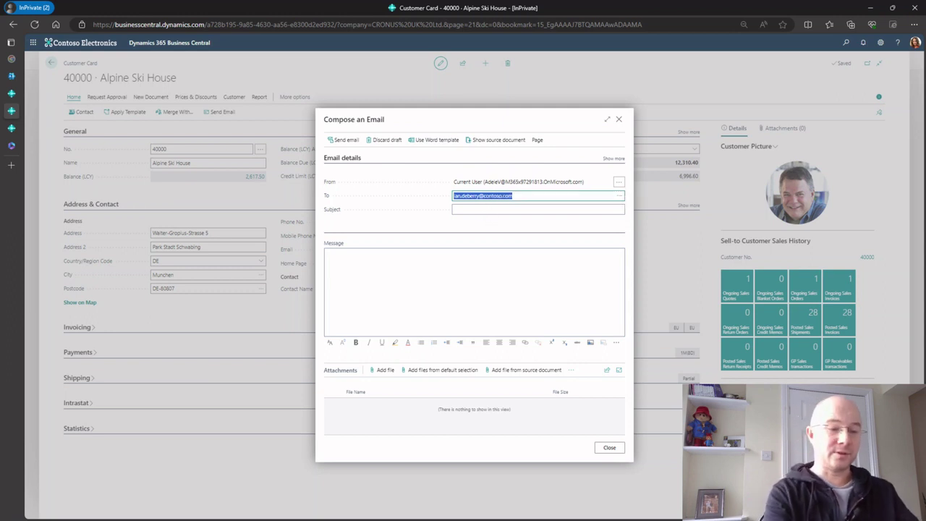
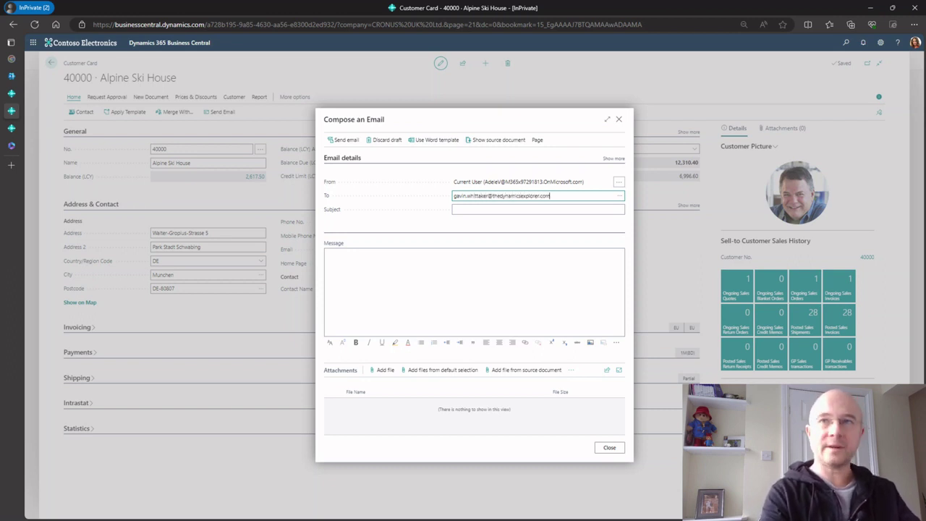
Send it with subject 'invoice' and message 'please pay the invoice' / 'Thanks'
left_click(538, 209)
type("invoice")
key("Tab")
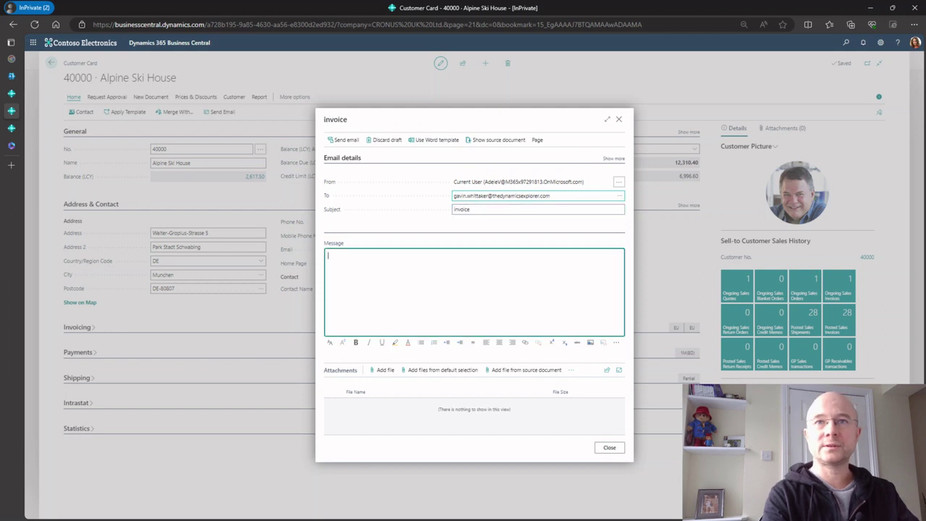
type("please pay t")
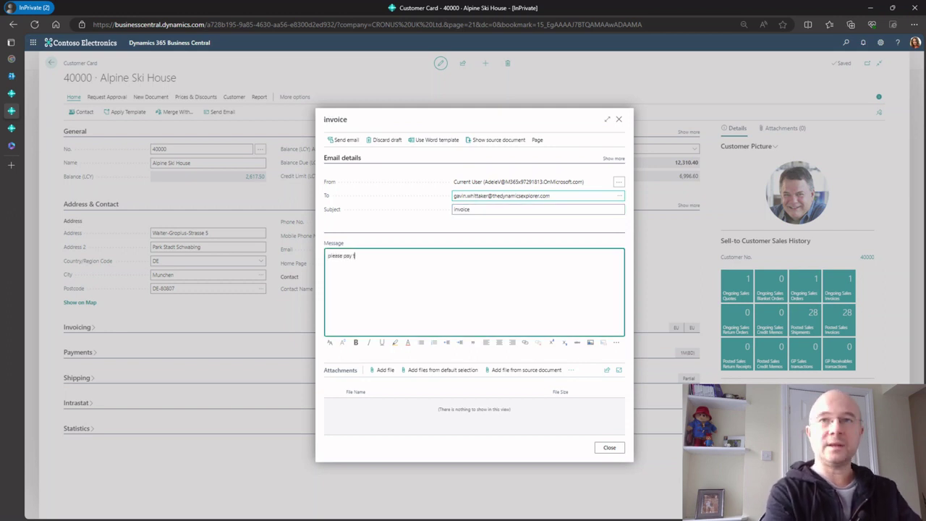
type("he invoice  ")
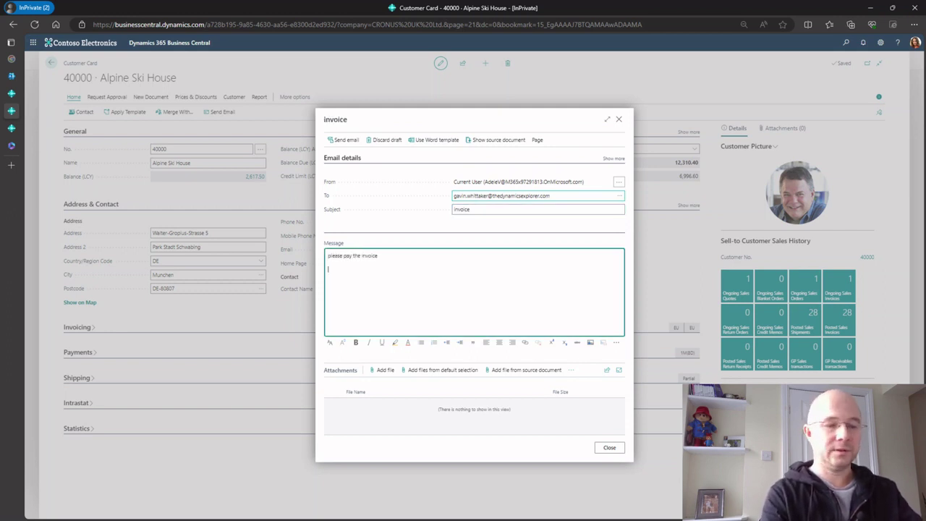
type("Thanks")
left_click(377, 218)
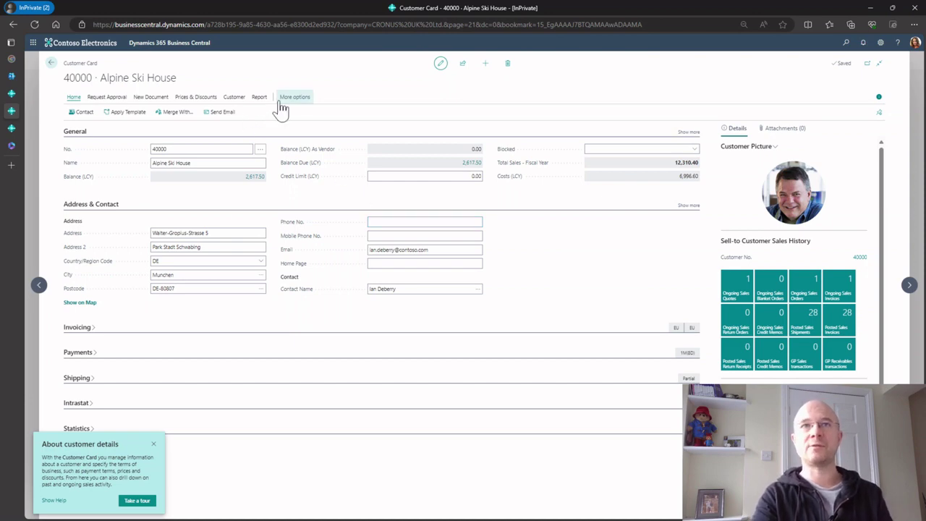
left_click(293, 97)
left_click(320, 97)
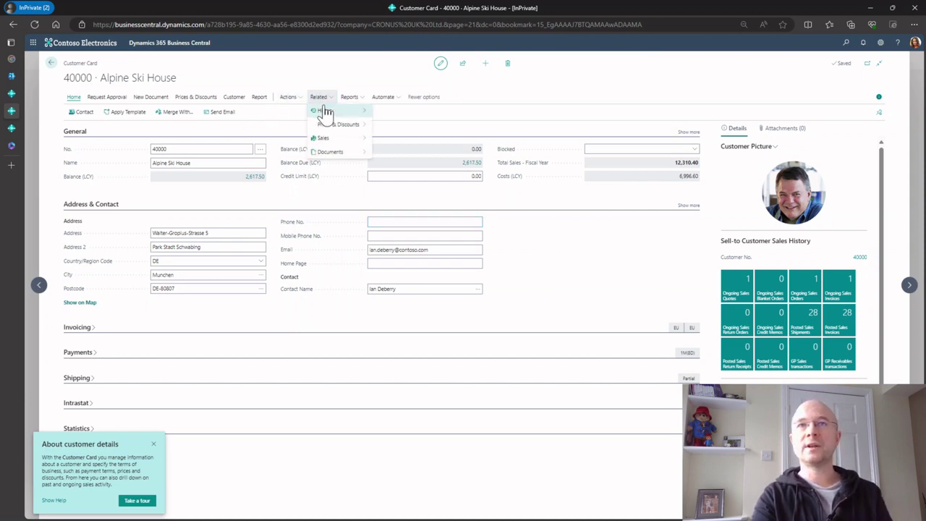
mouse_move(325, 111)
left_click(391, 152)
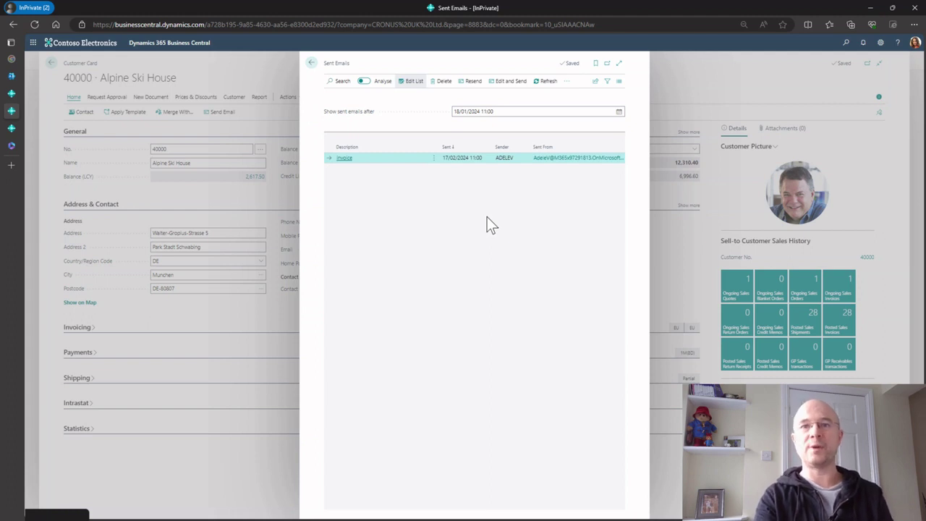
Close the sent emails list and return to the Customers list
left_click(311, 63)
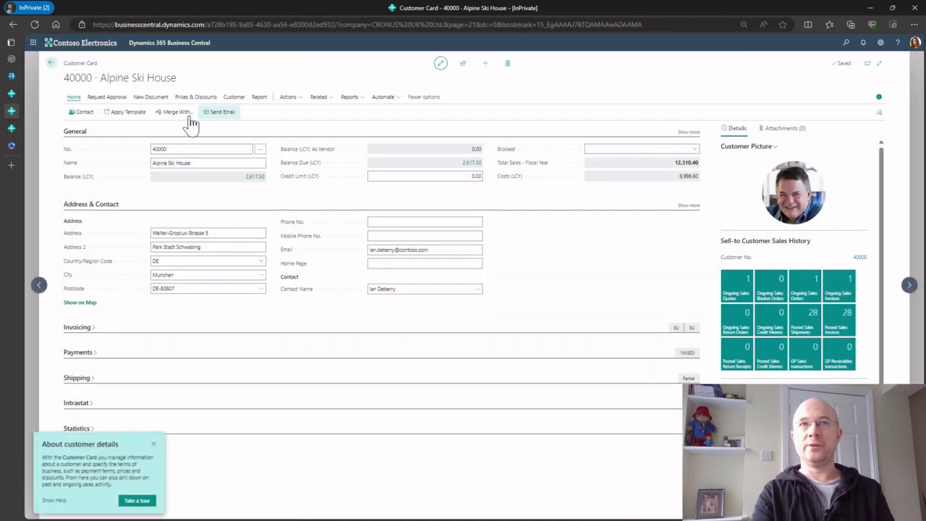
mouse_move(11, 128)
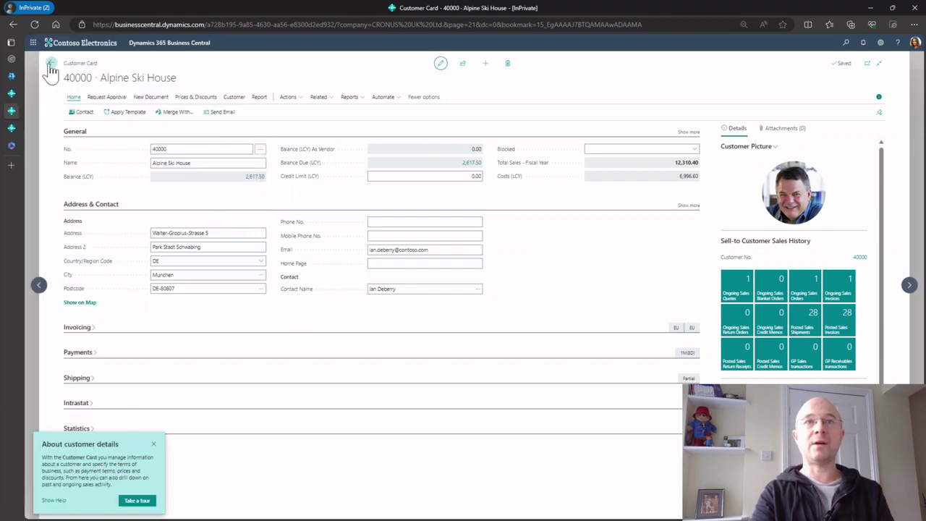
left_click(51, 63)
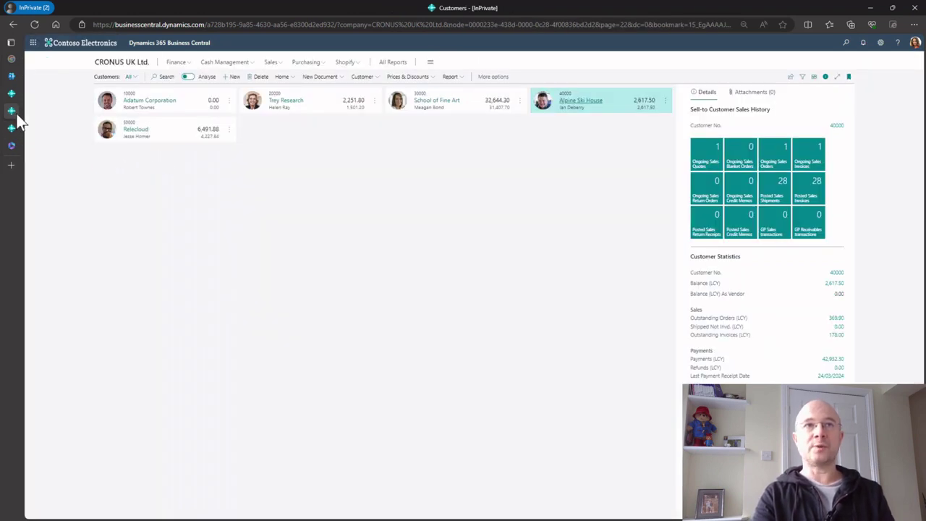
Close the unsent Invoice email in the other tab, keeping it as a draft in the Email Outbox
left_click(19, 94)
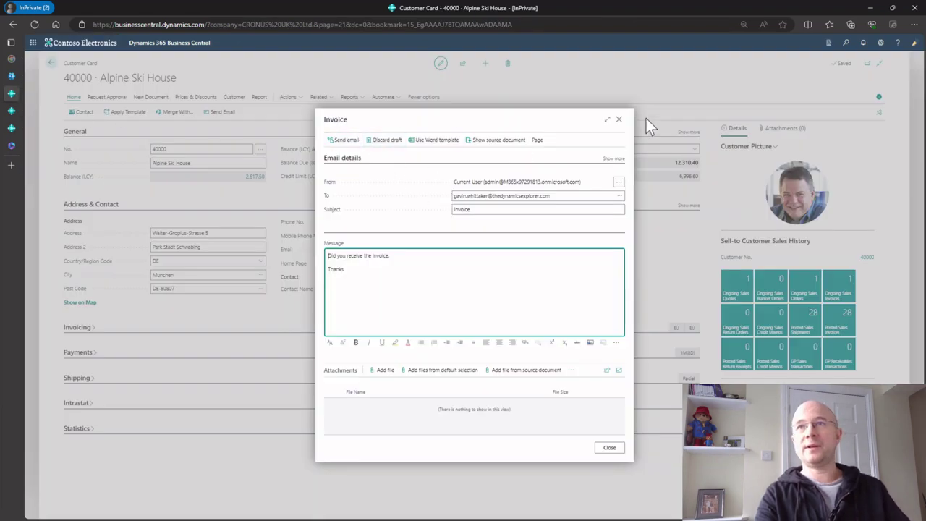
left_click(619, 118)
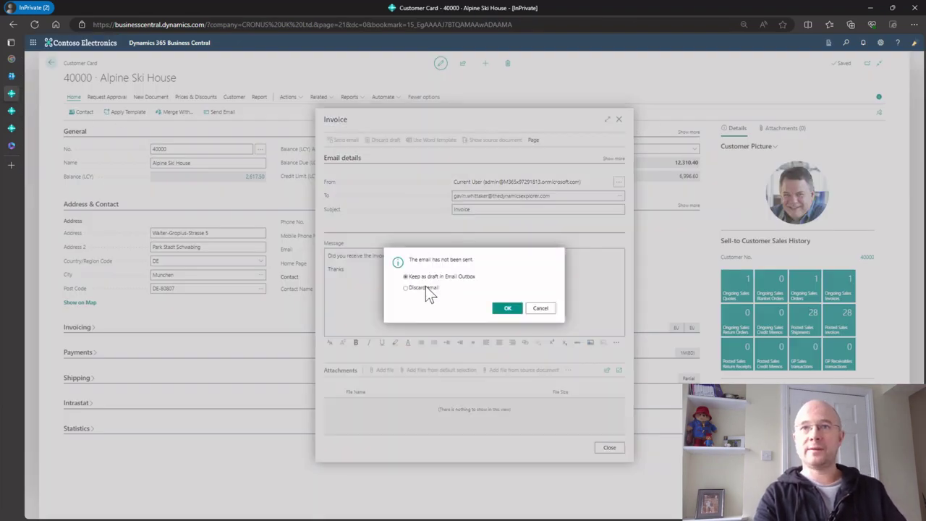
left_click(508, 308)
left_click(51, 64)
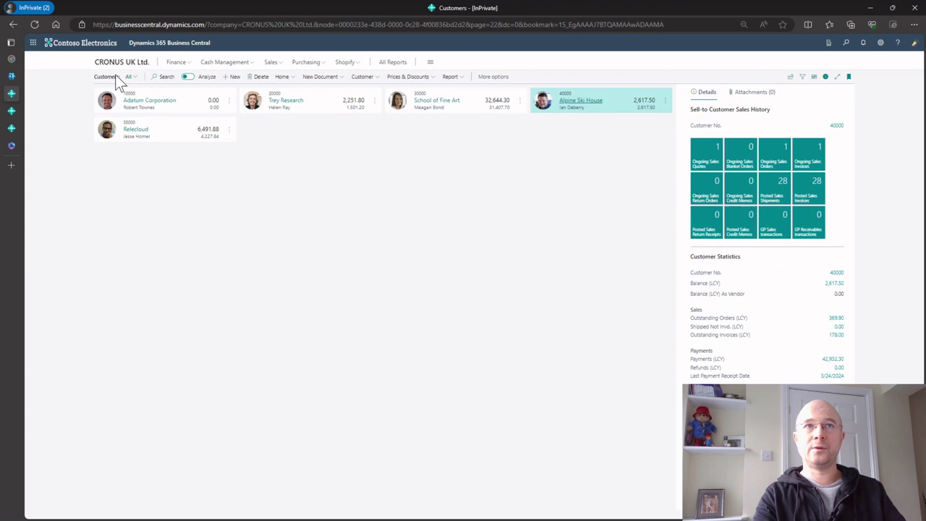
left_click(846, 44)
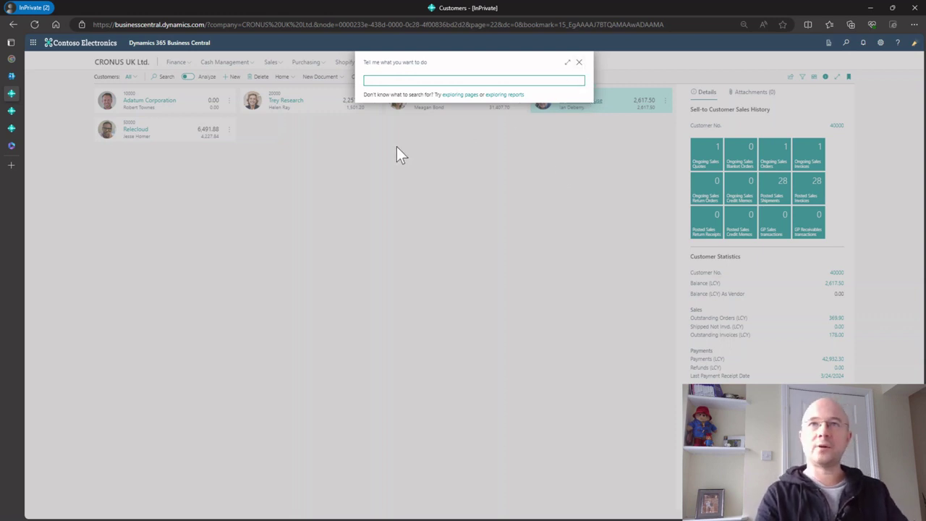
From Email Accounts, add a new Microsoft 365 account, reaching its empty name and address form
type("email account")
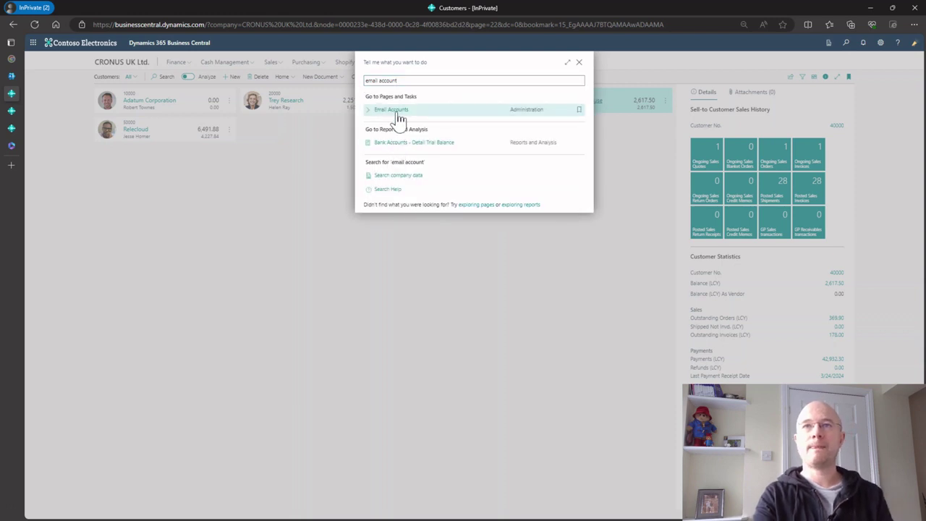
left_click(397, 109)
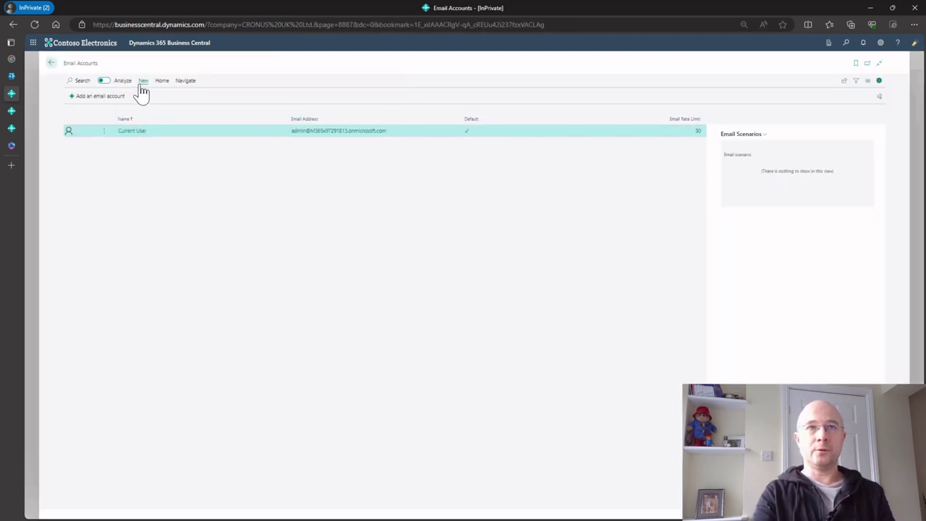
left_click(94, 97)
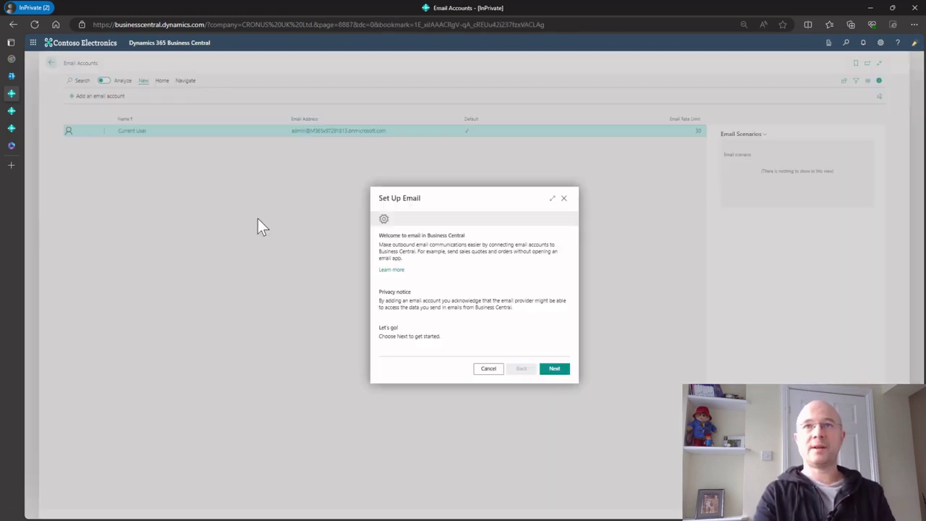
left_click(550, 370)
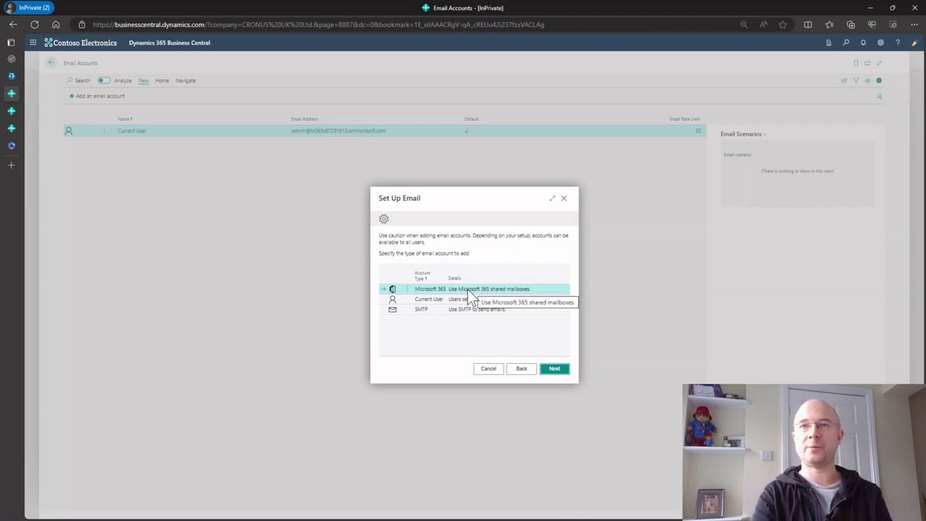
left_click(554, 369)
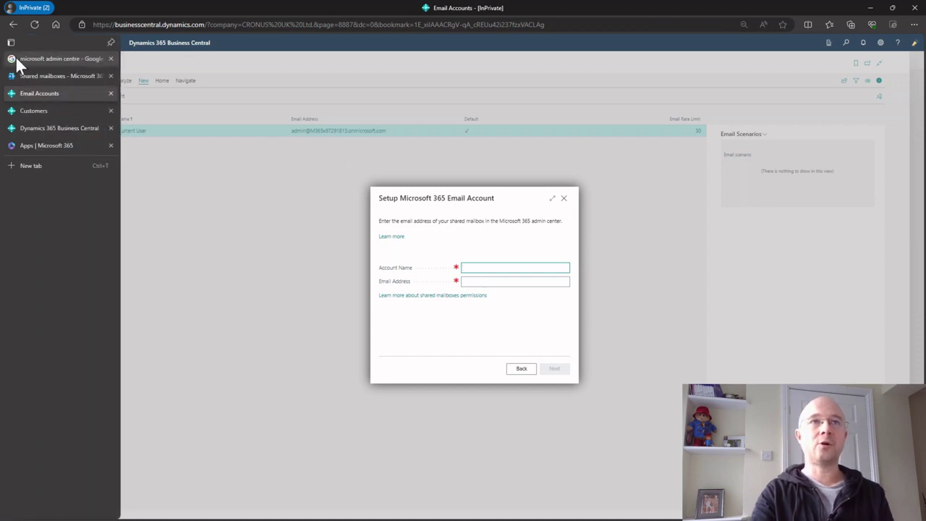
Move from the Google search tab to the Microsoft 365 admin center tab
left_click(22, 60)
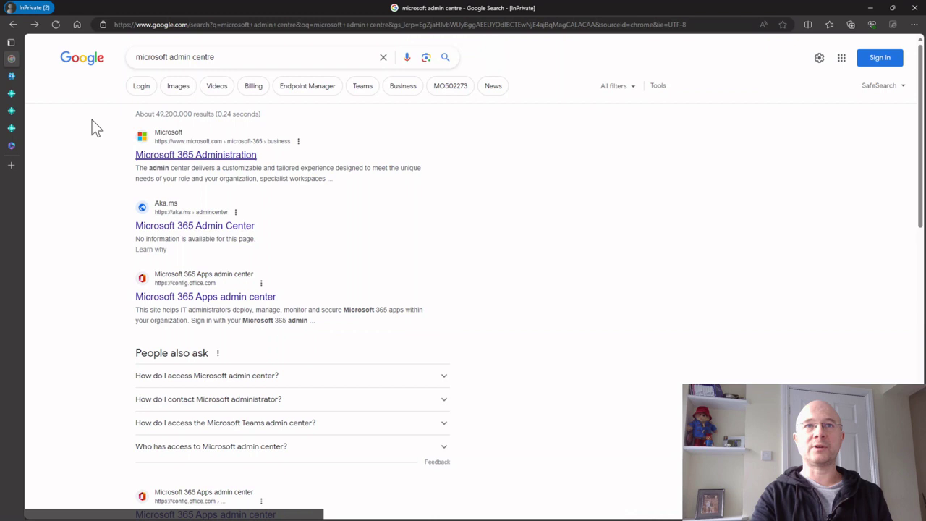
left_click(16, 77)
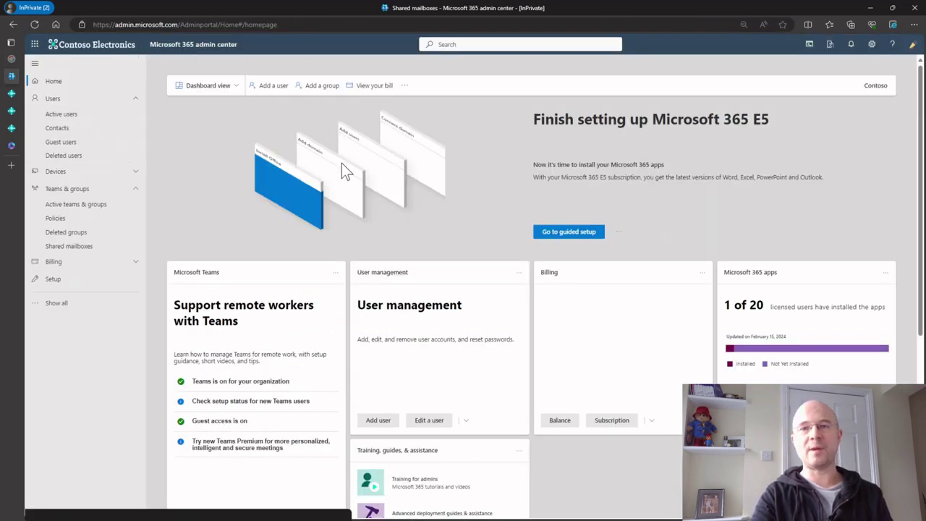
Go through Active users to the Shared mailboxes list
left_click(67, 118)
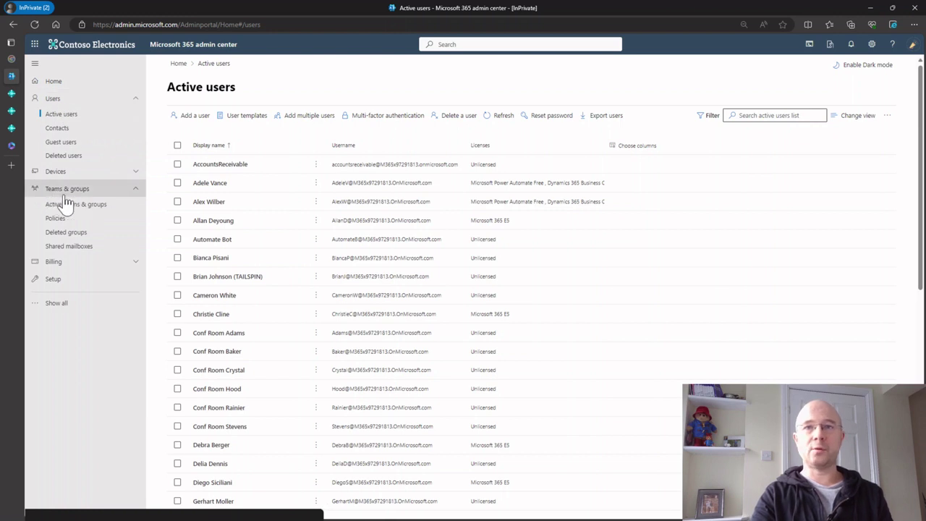
left_click(69, 248)
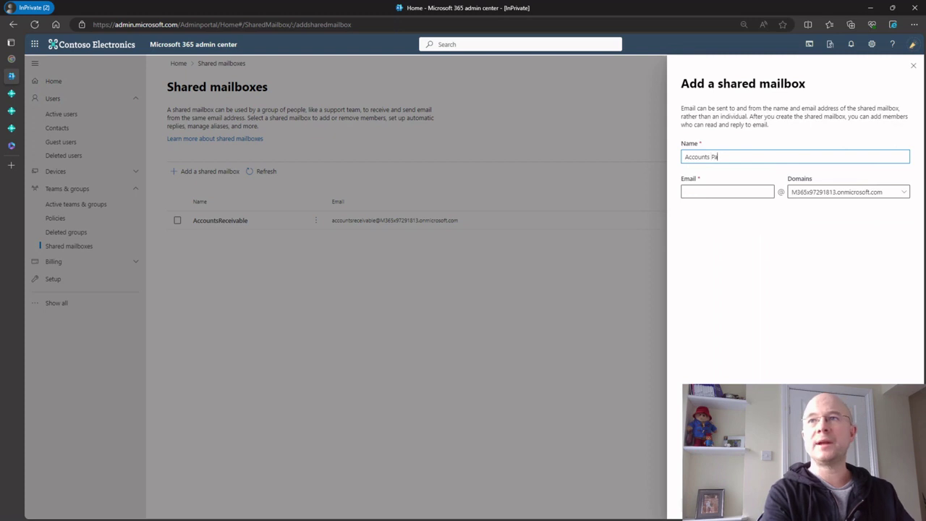
Create the 'Accounts Payable' shared mailbox with address 'AccountsPayable' and close the confirmation
type("yable")
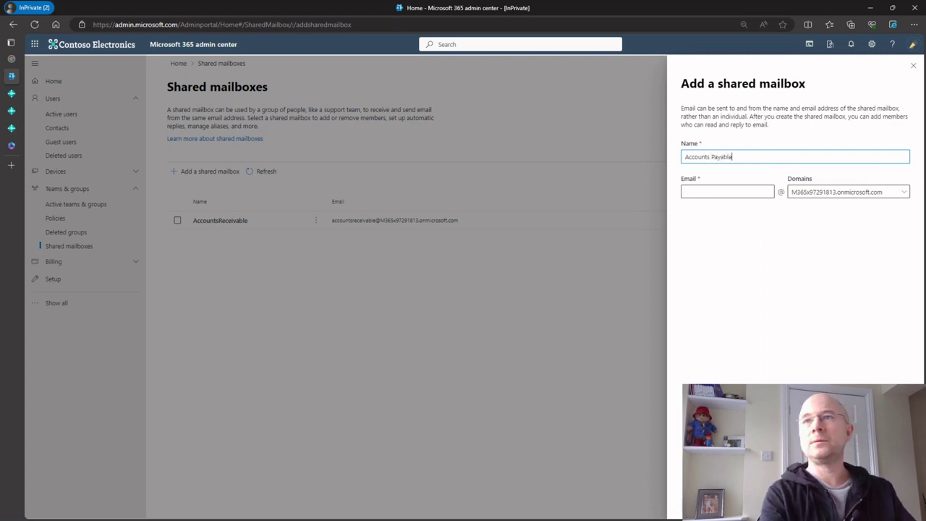
key("Tab")
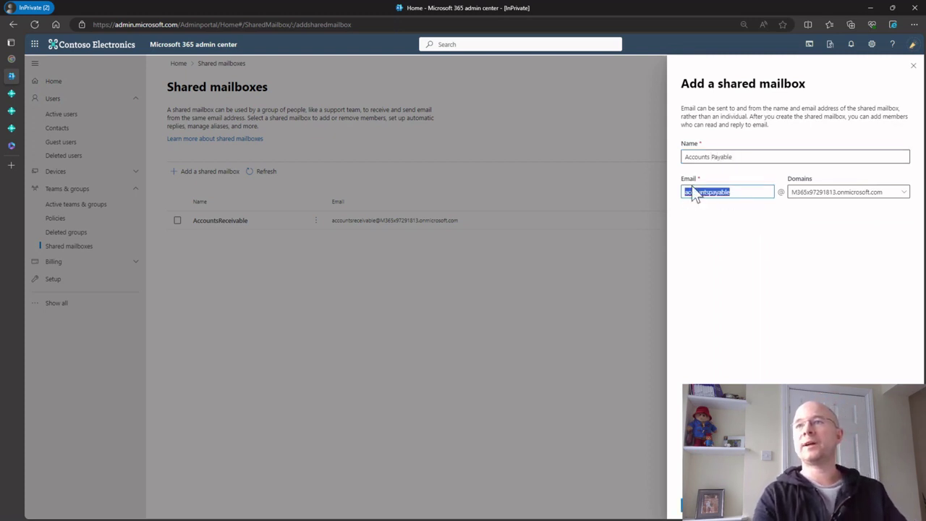
left_click(686, 192)
key("Delete")
type("A")
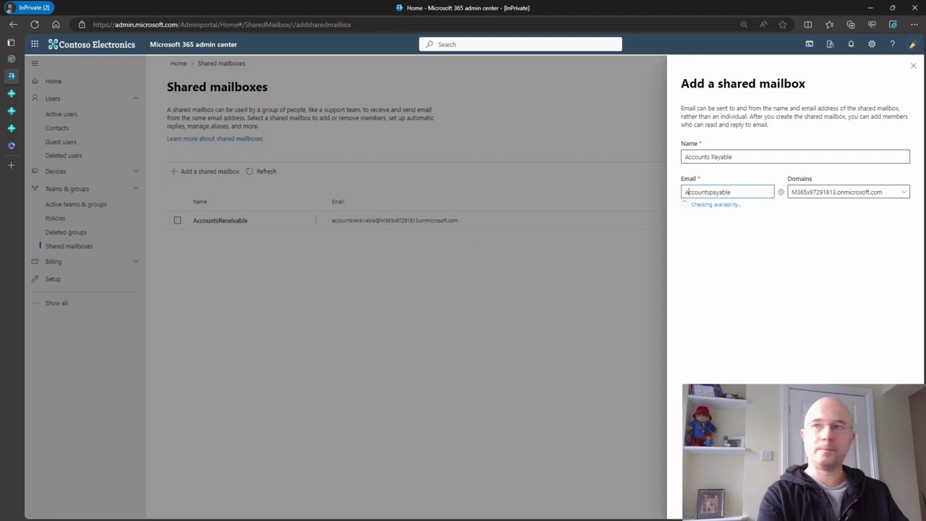
left_click(712, 192)
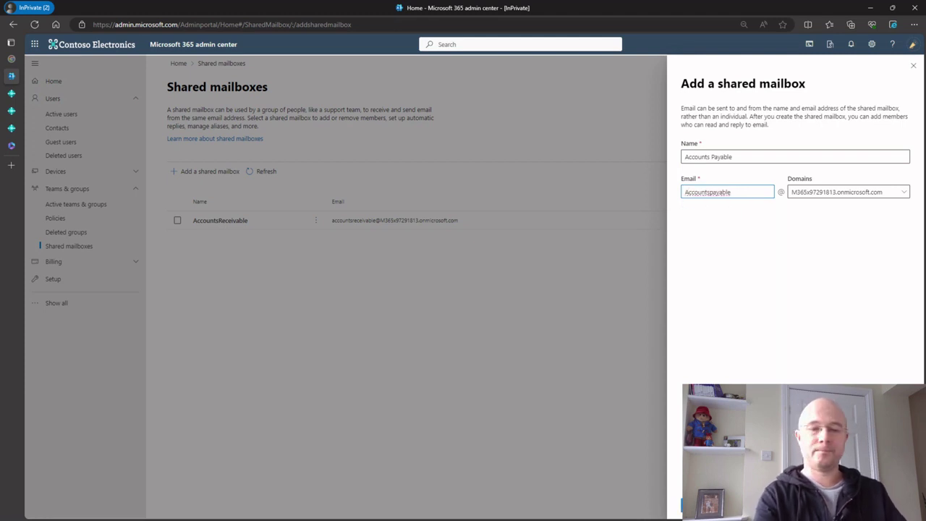
key("Delete")
type("P")
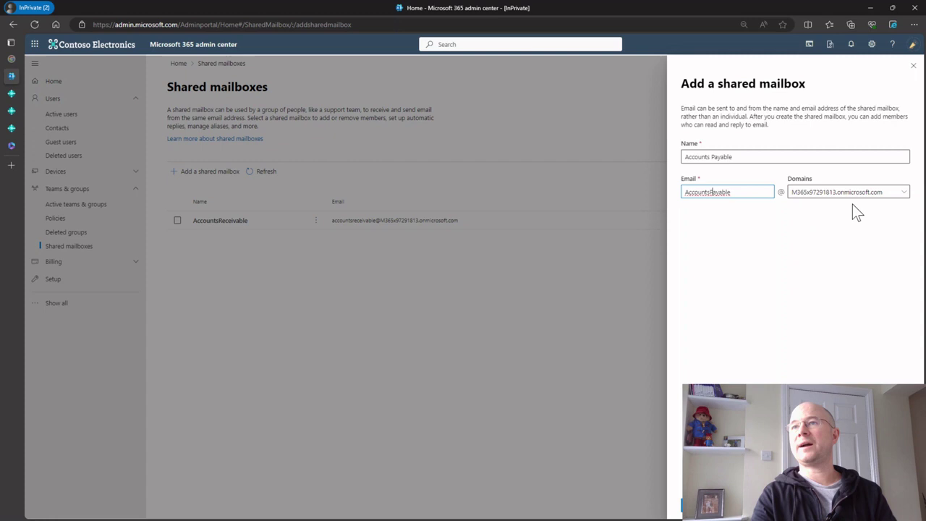
left_click(702, 504)
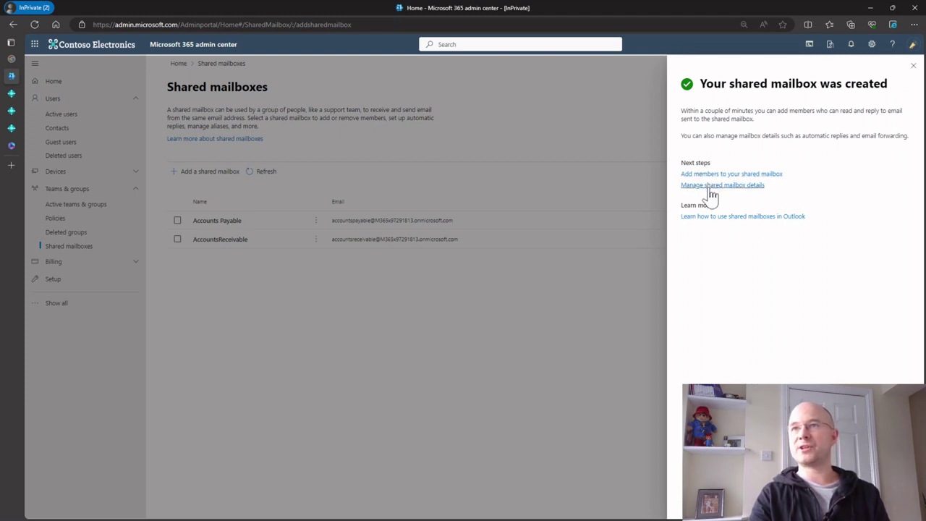
left_click(913, 66)
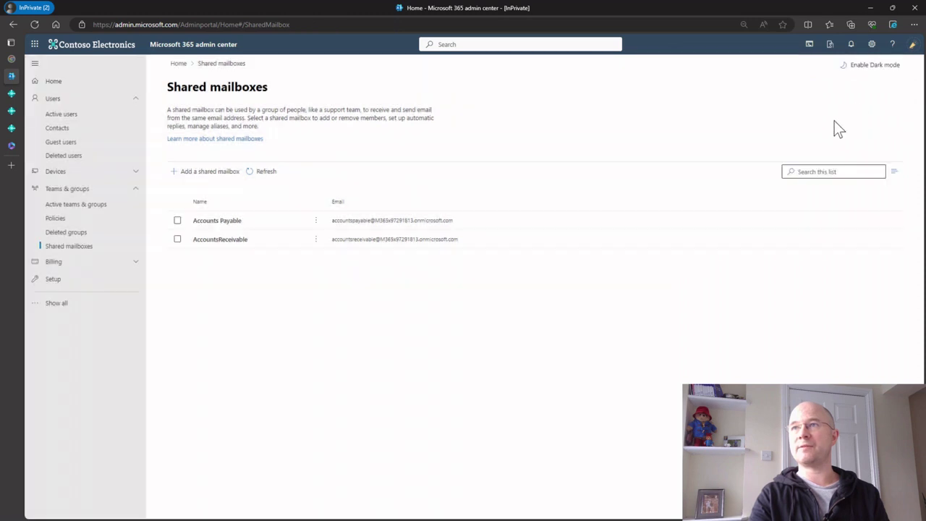
Grant the selected users Send as permission on the Accounts Payable mailbox
left_click(218, 220)
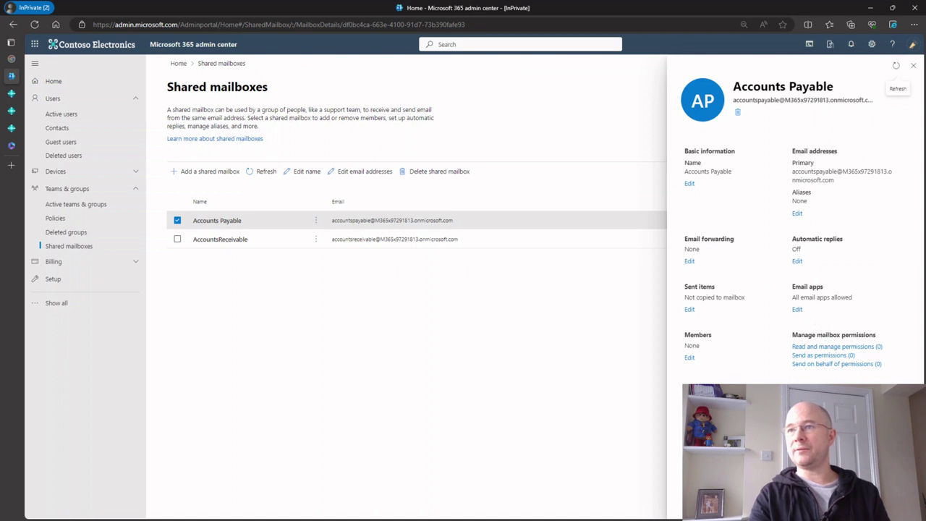
left_click(823, 355)
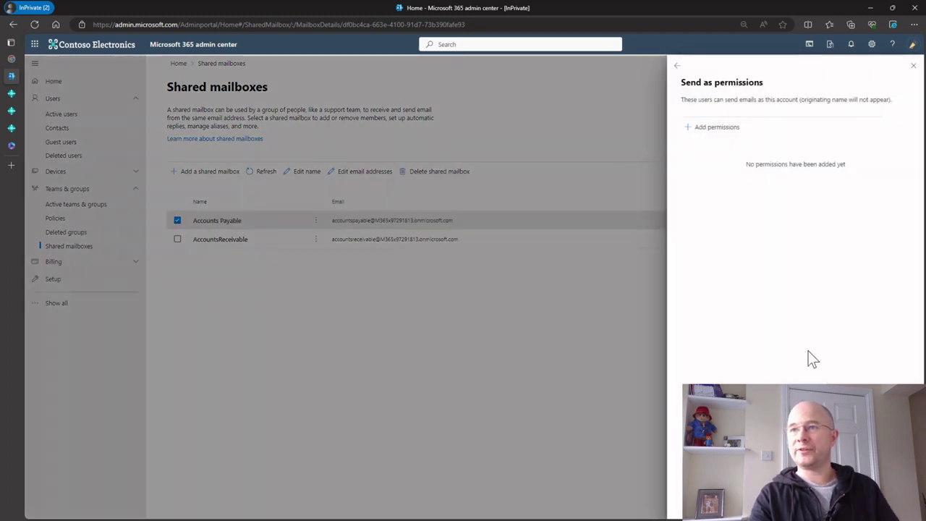
left_click(717, 129)
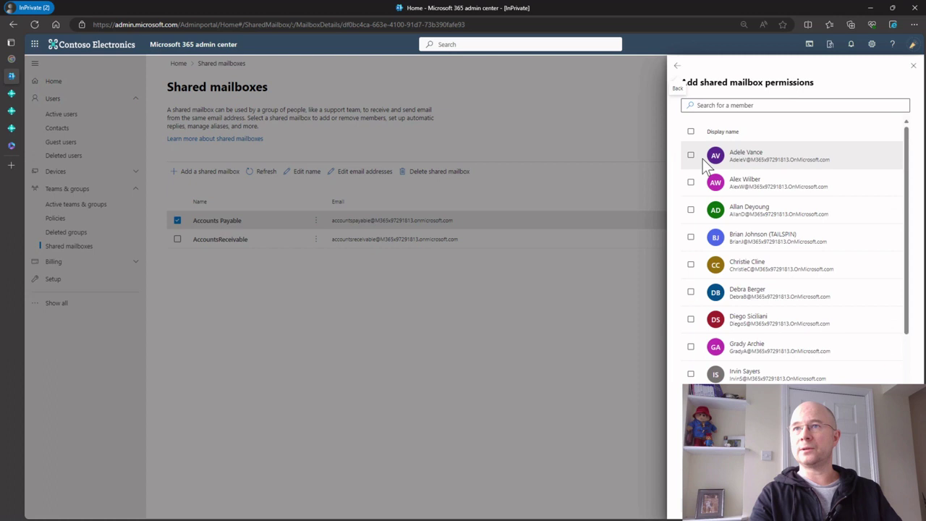
scroll(735, 333, "down", 3)
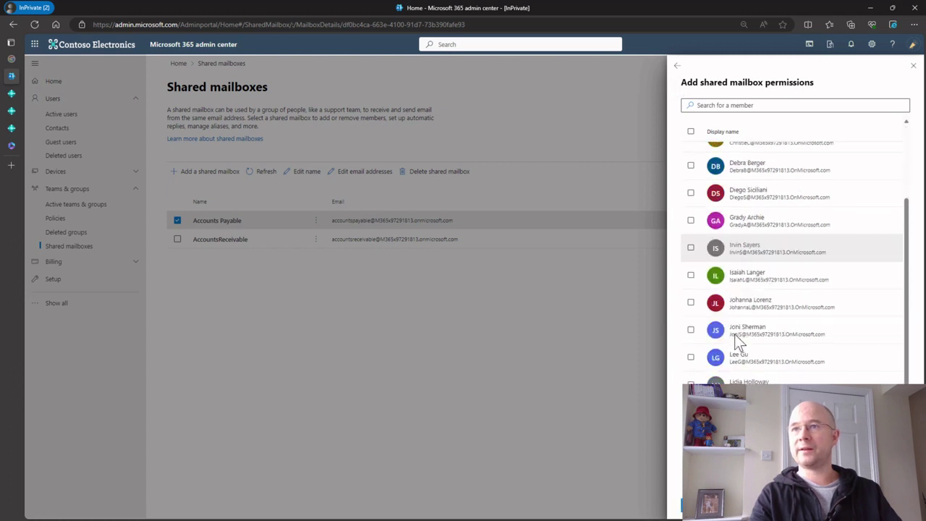
scroll(734, 340, "down", 3)
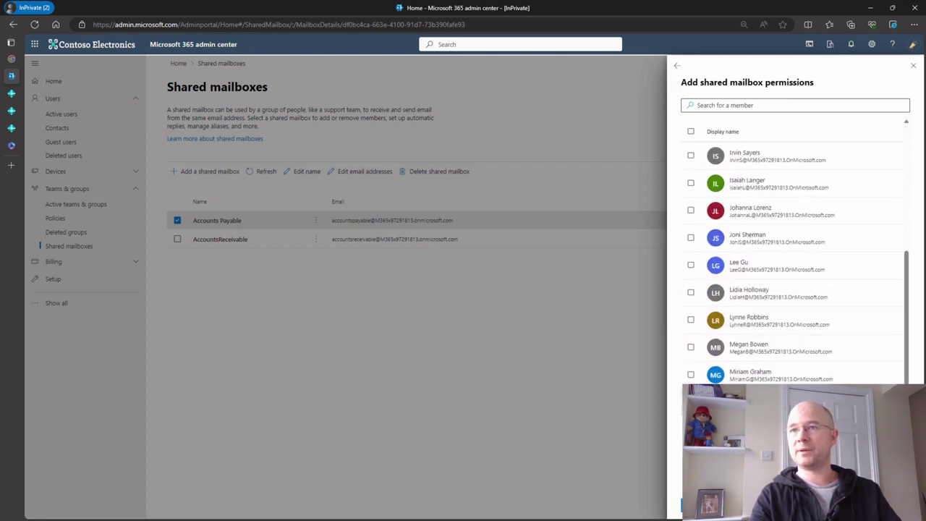
left_click(694, 504)
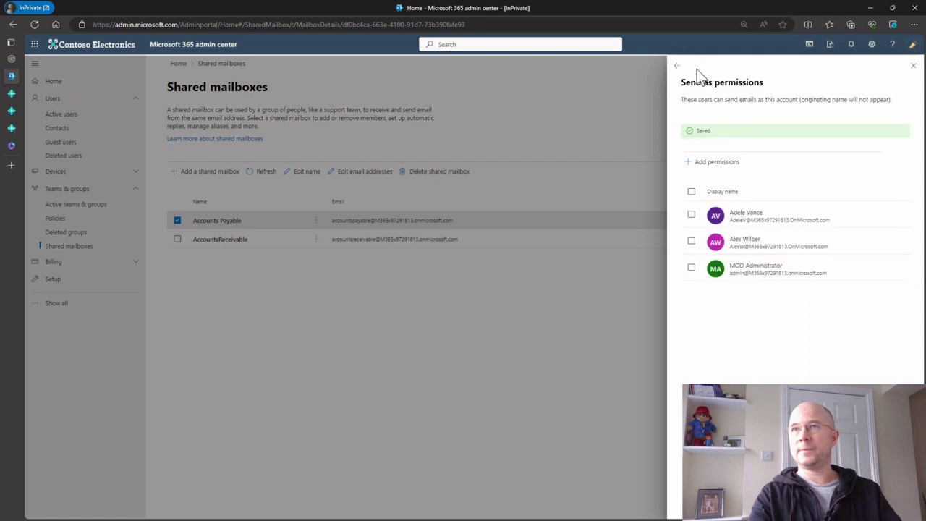
left_click(683, 66)
Grant the selected users Send on behalf permission on the Accounts Payable mailbox
left_click(846, 364)
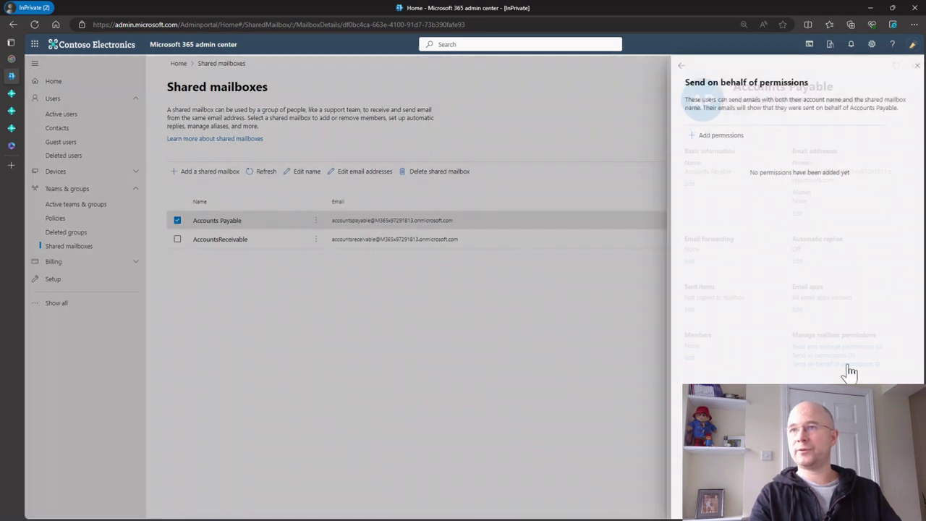
left_click(717, 136)
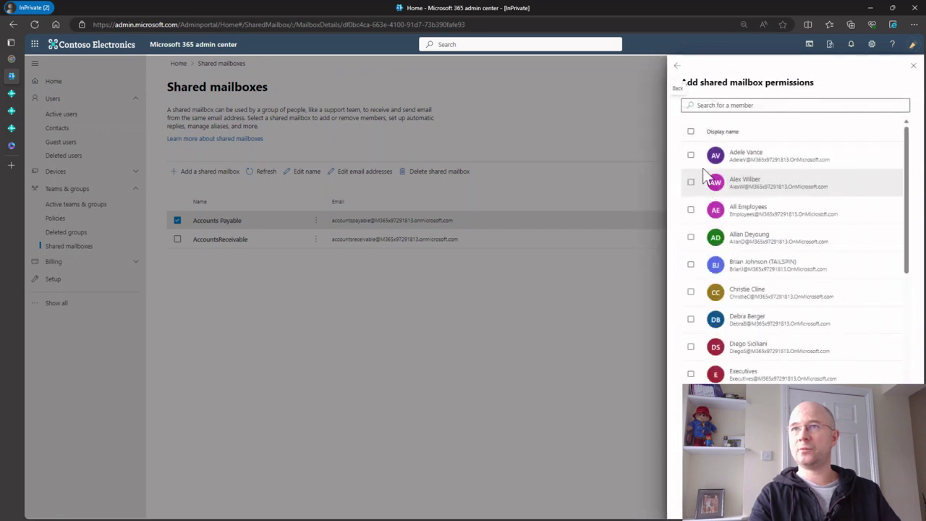
left_click(691, 155)
left_click(691, 184)
scroll(702, 304, "down", 5)
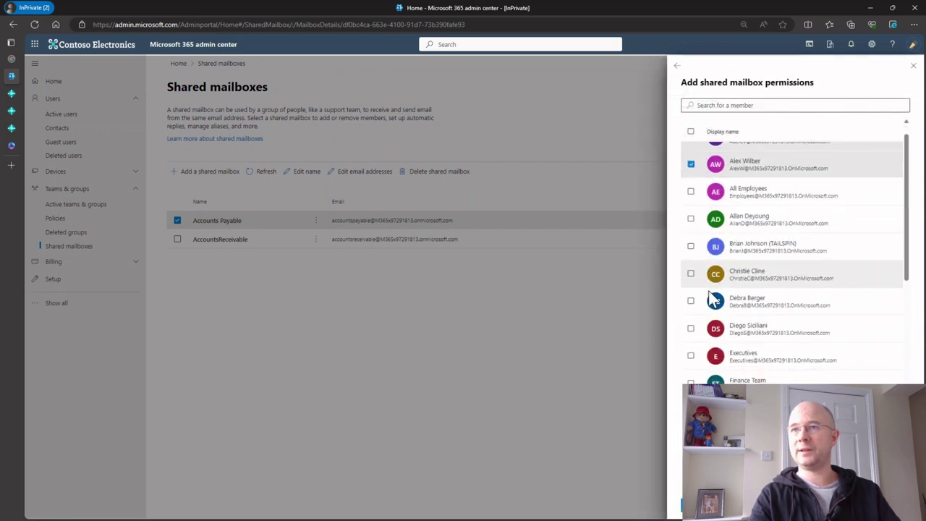
scroll(713, 382, "down", 2)
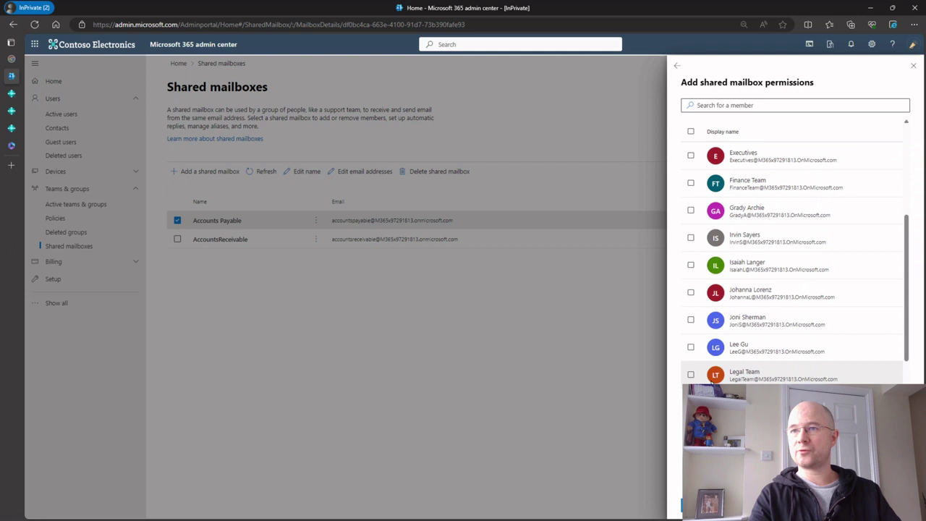
scroll(691, 383, "down", 3)
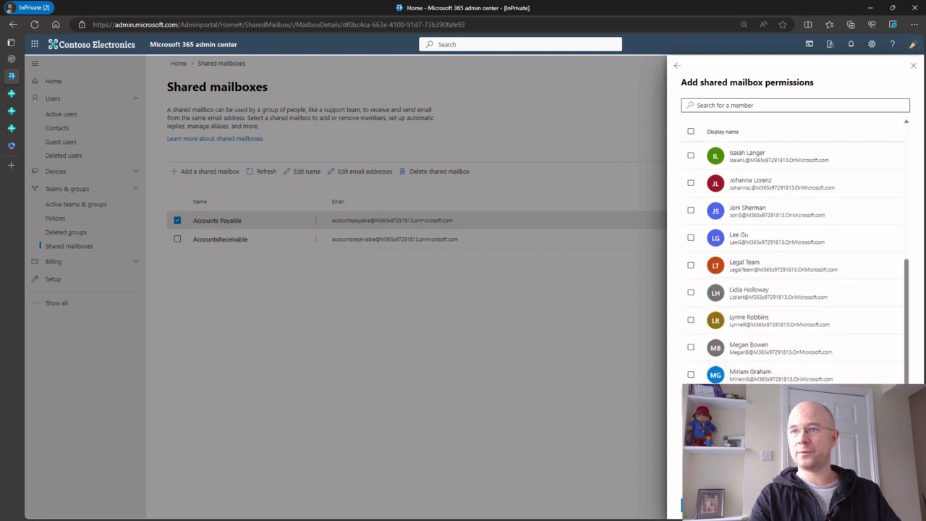
left_click(695, 507)
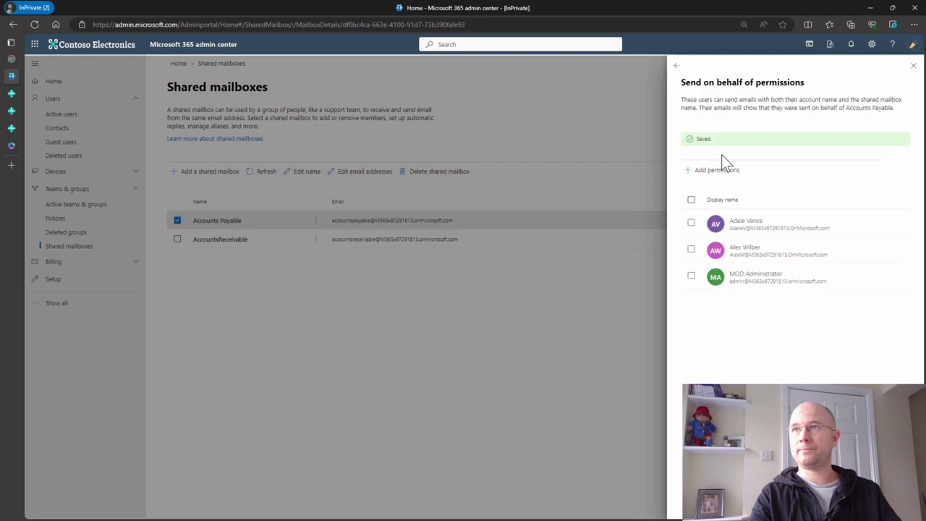
left_click(681, 67)
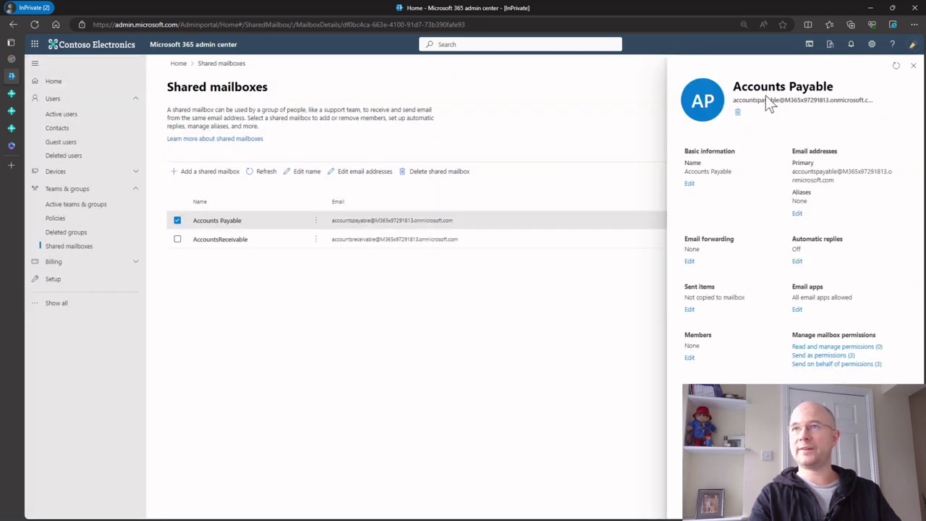
left_click(913, 65)
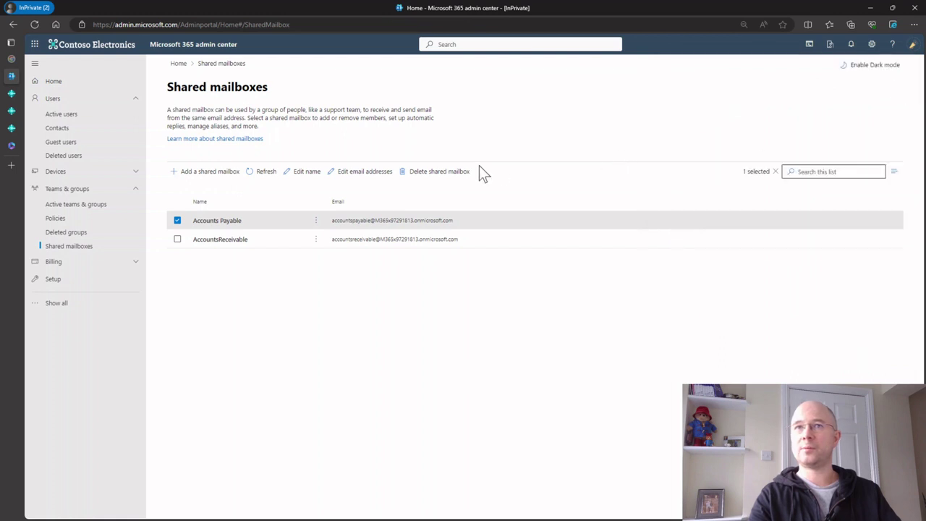
left_click(209, 221)
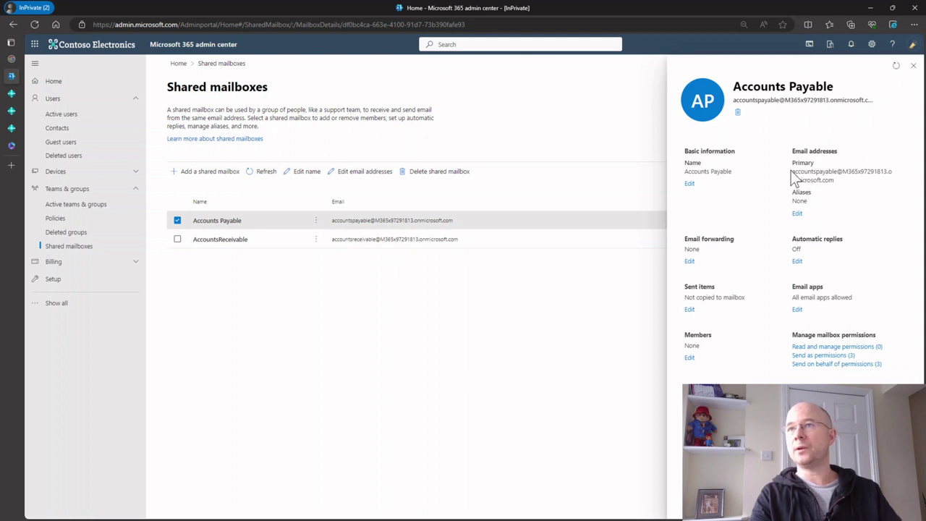
left_click_drag(792, 171, 837, 181)
key("ctrl+c")
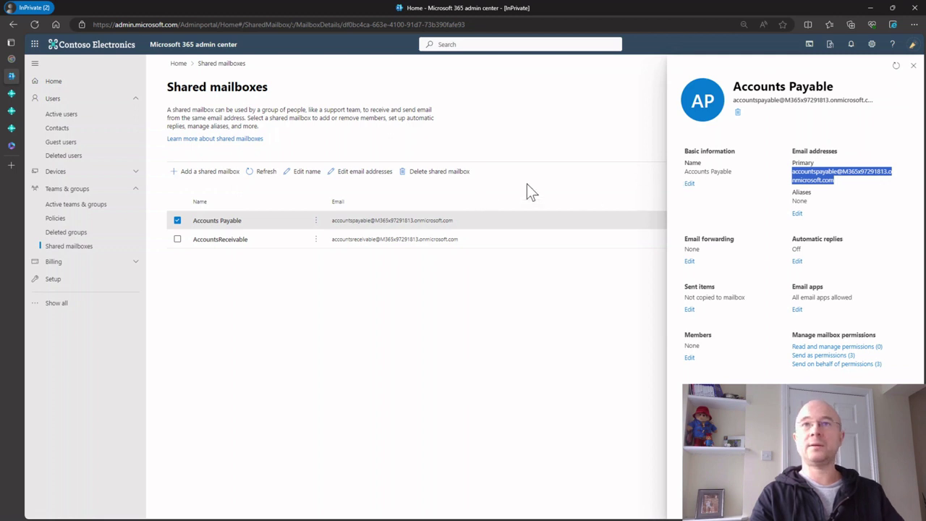
left_click(913, 66)
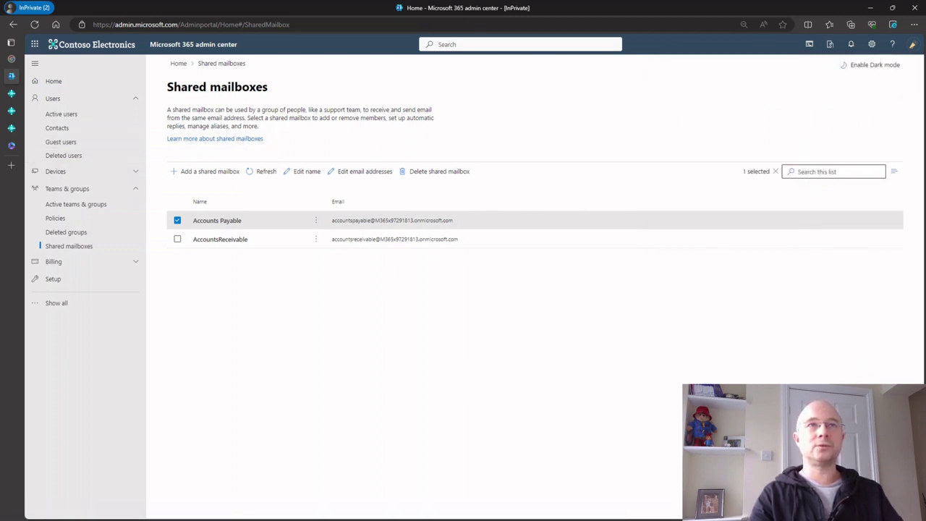
left_click(14, 98)
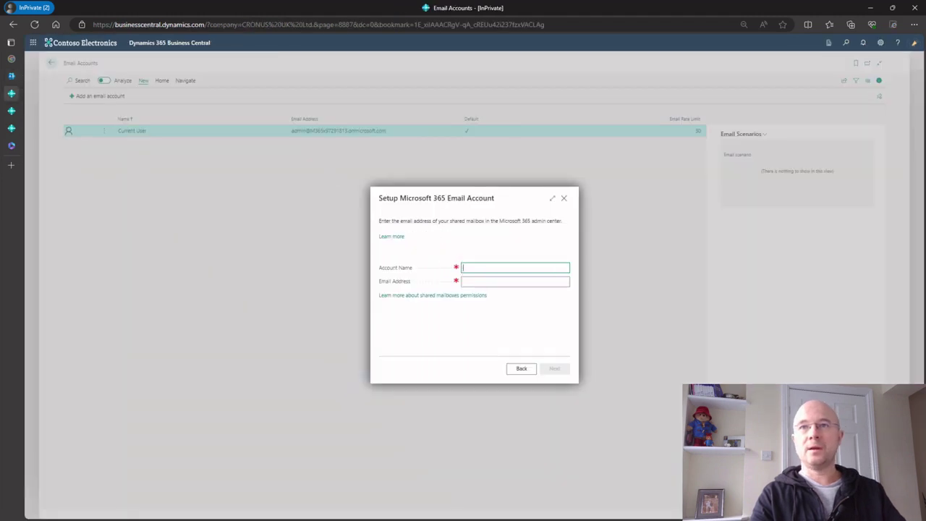
Create the 'Accounts Payable' Microsoft 365 email account using the pasted shared mailbox address
type("Accounts Payab")
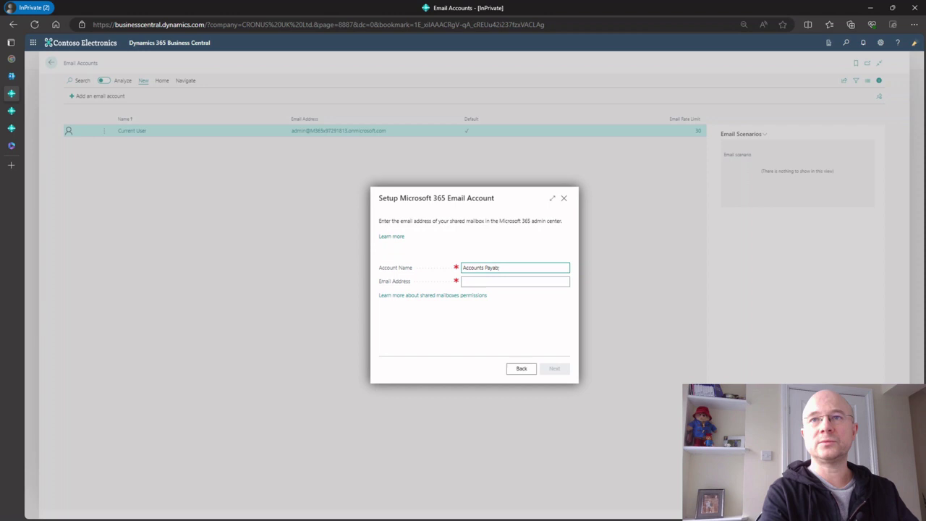
type("le")
key("Tab")
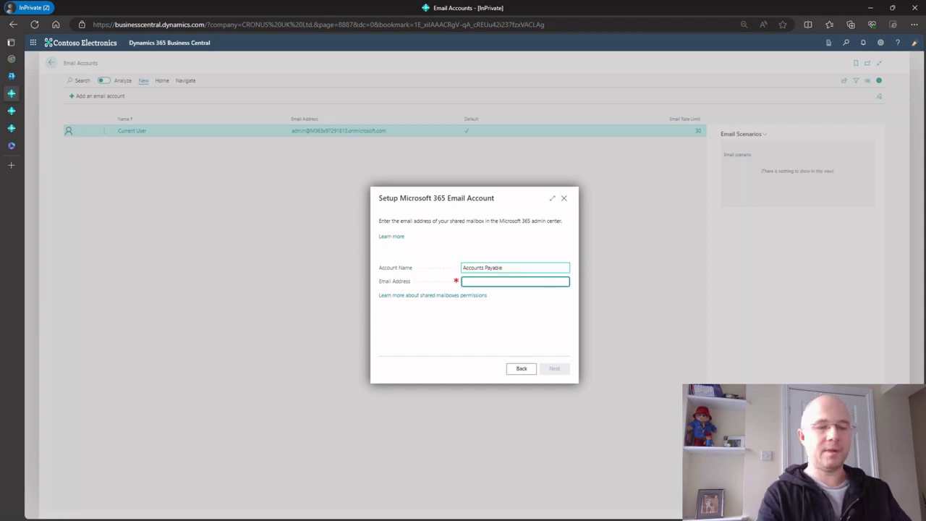
key("ctrl+v")
key("Tab")
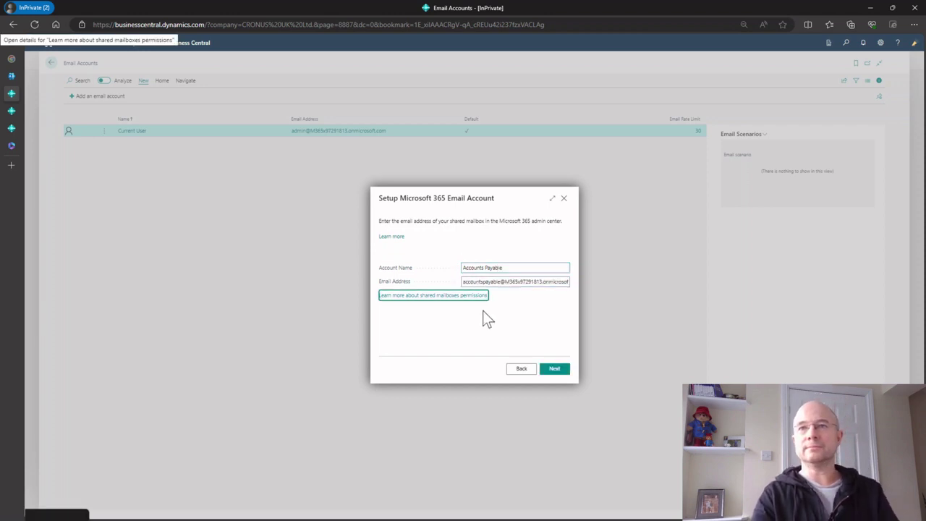
left_click(554, 369)
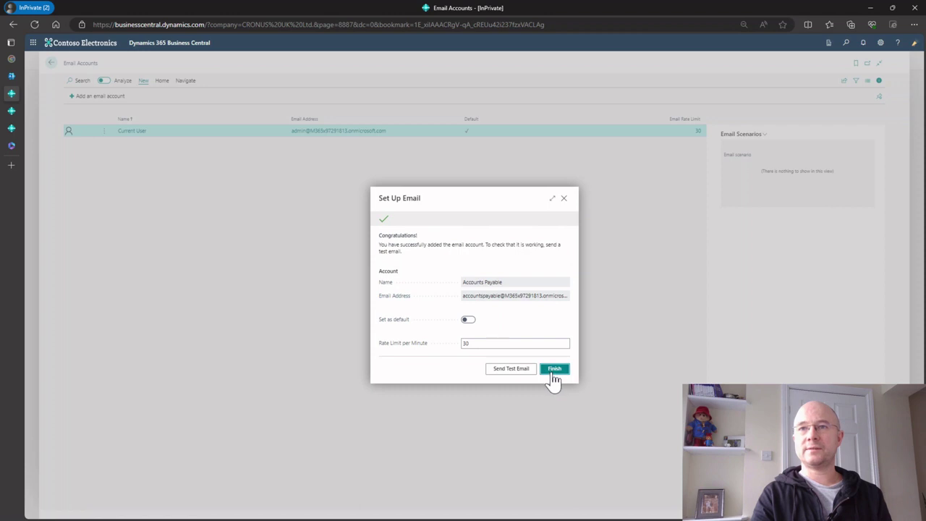
left_click(555, 369)
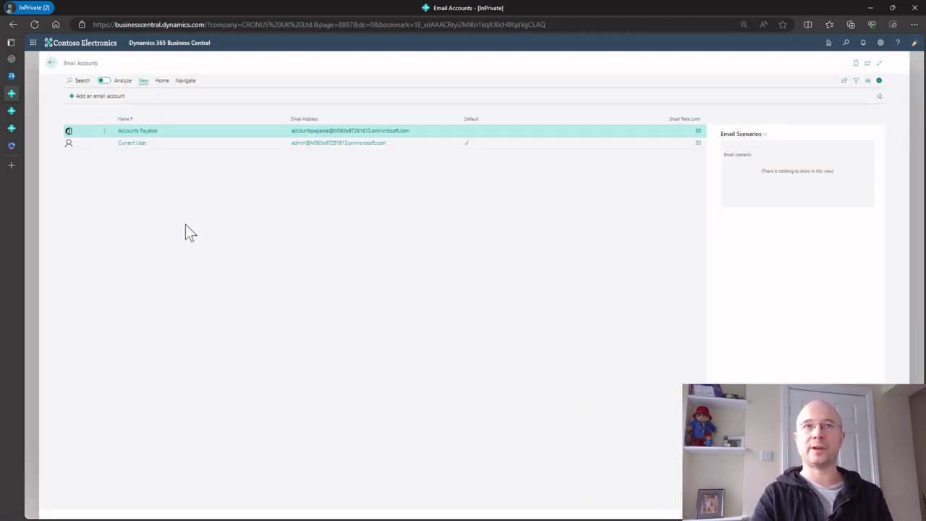
Open the Graphic Design Institute vendor record and start a new email to it
left_click(51, 64)
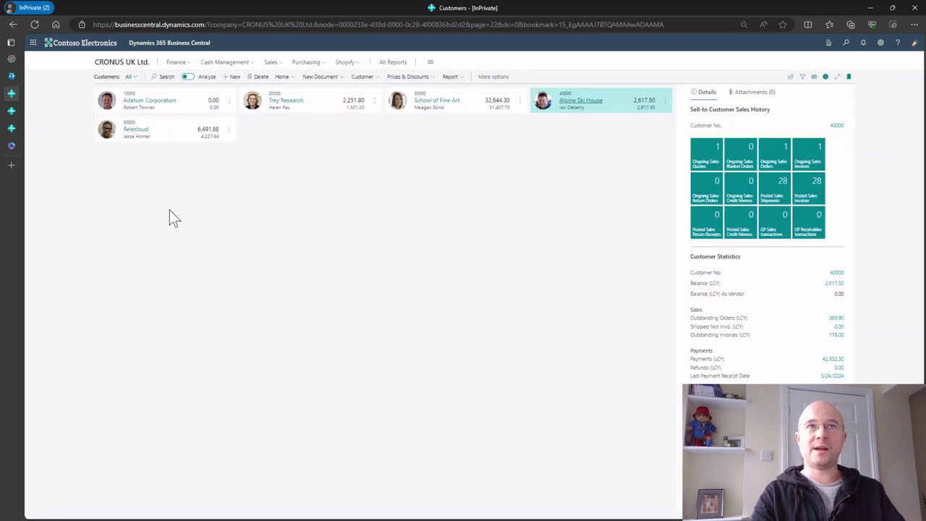
left_click(108, 65)
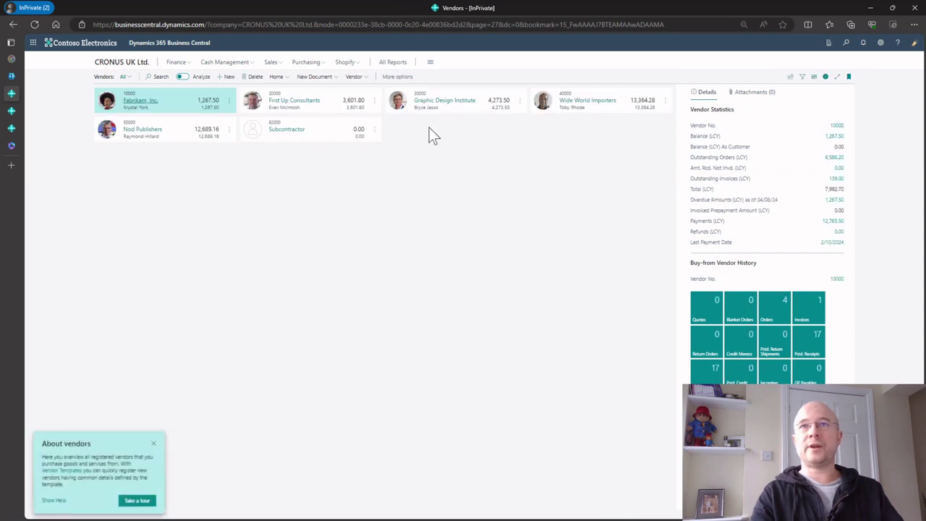
left_click(437, 110)
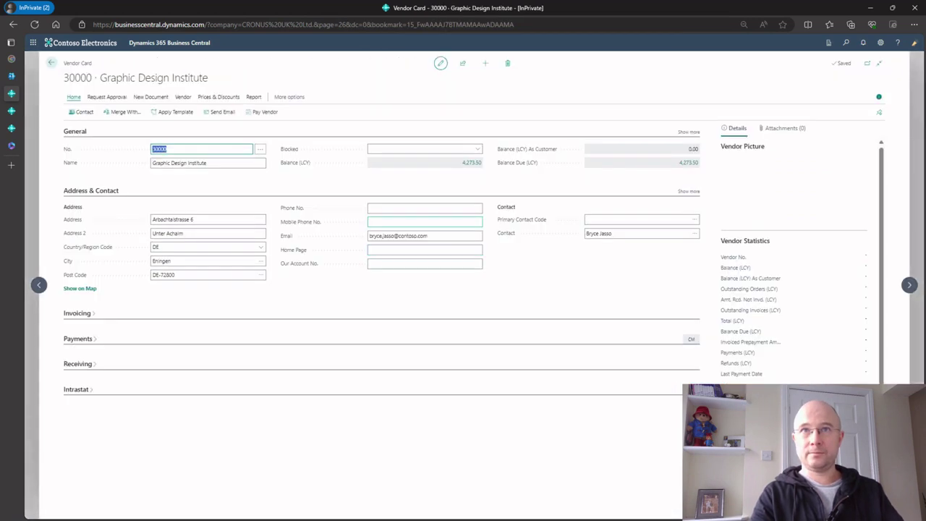
left_click(222, 113)
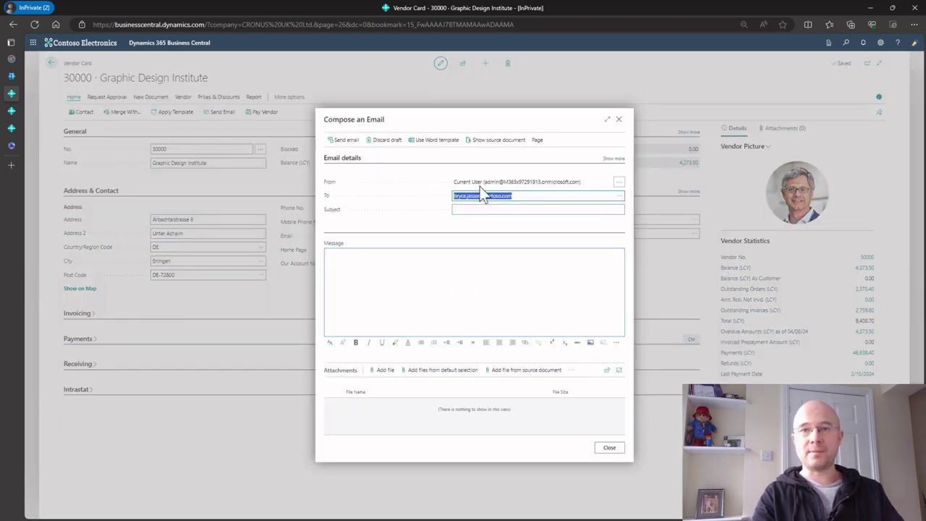
Send the email from Accounts Payable with the message 'Hope you got the payment.' and 'Thanks'
left_click(617, 181)
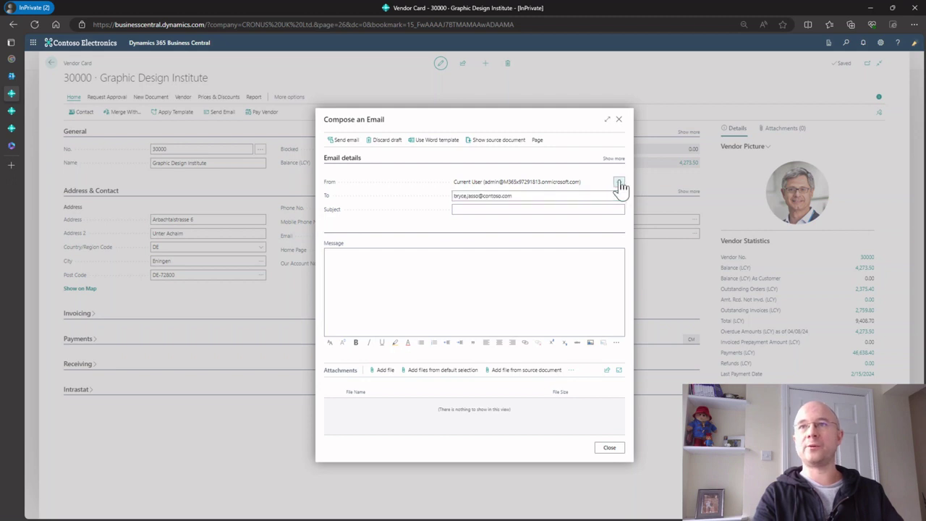
left_click(427, 171)
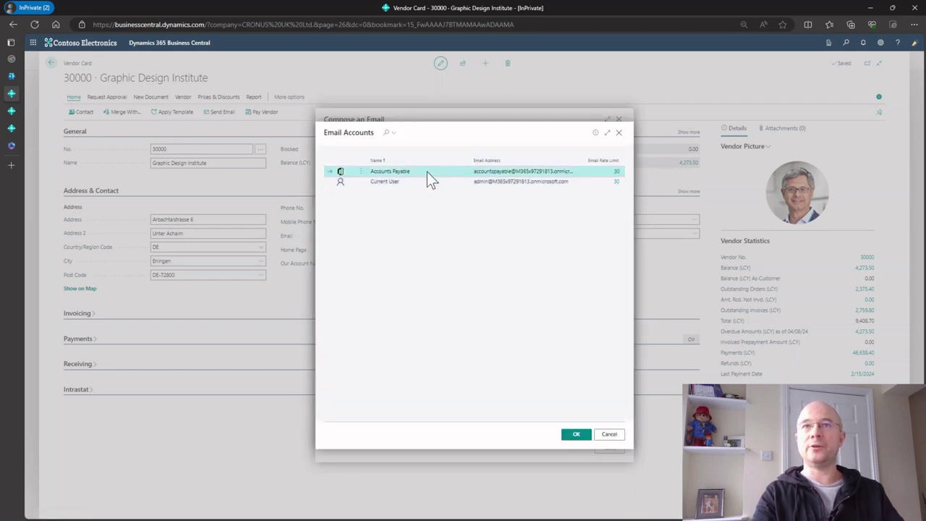
left_click(577, 435)
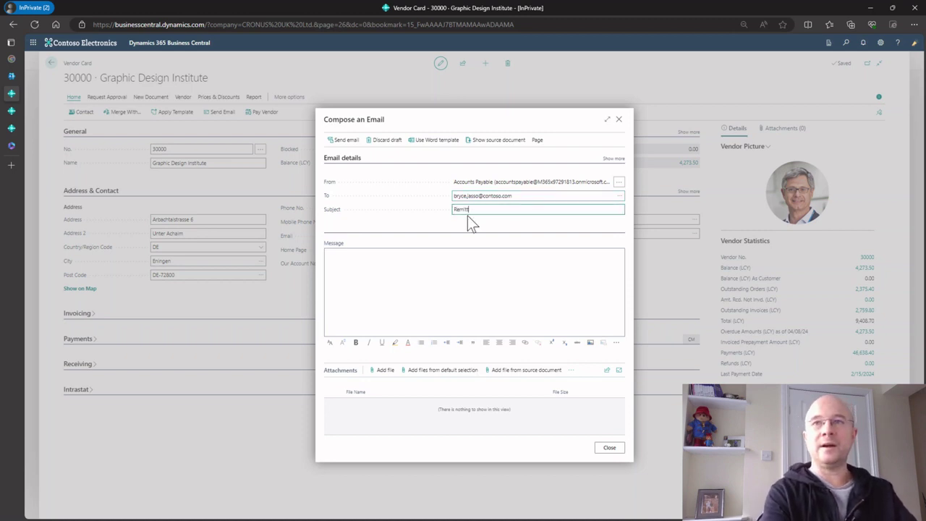
key("Tab")
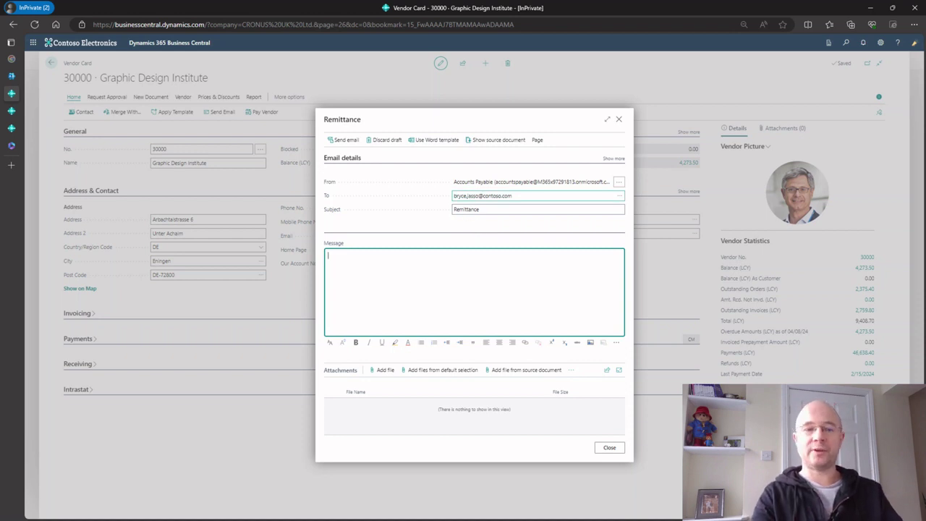
type("Hope you g")
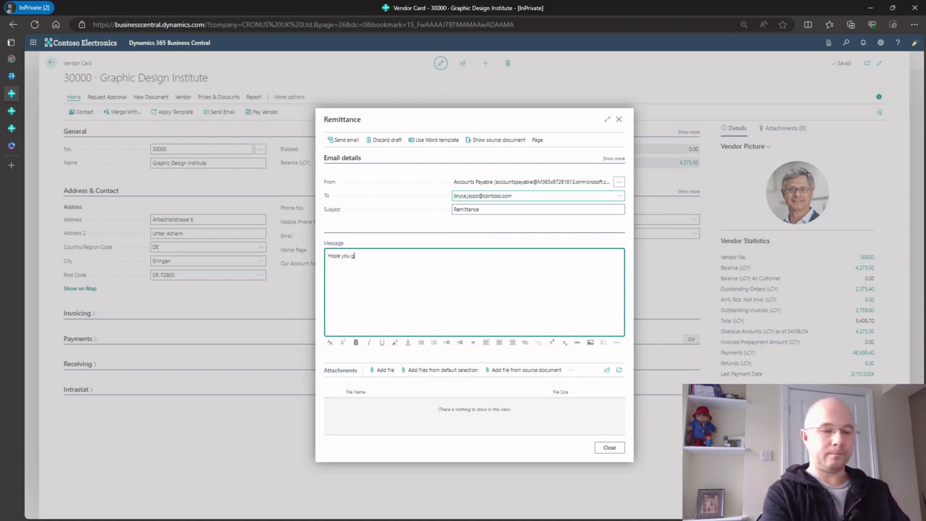
type("ot the payment.")
key("Return")
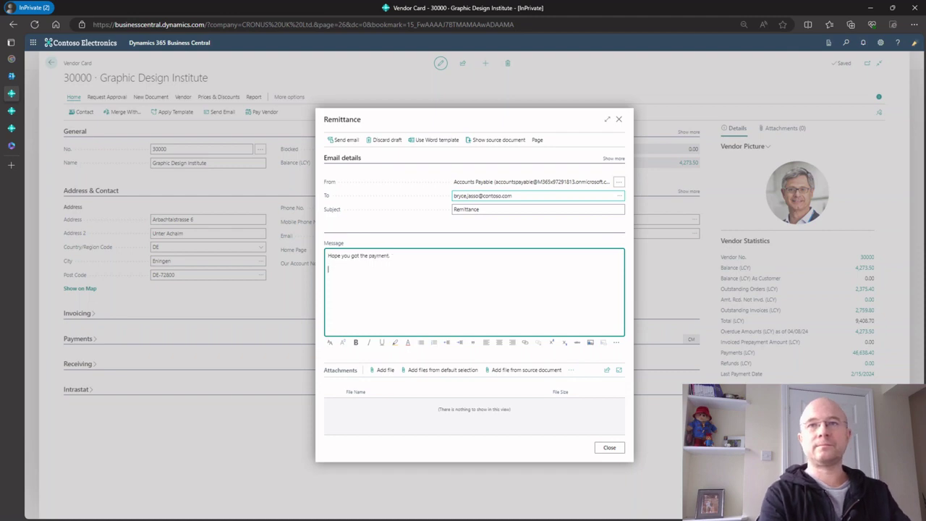
type("Thanks")
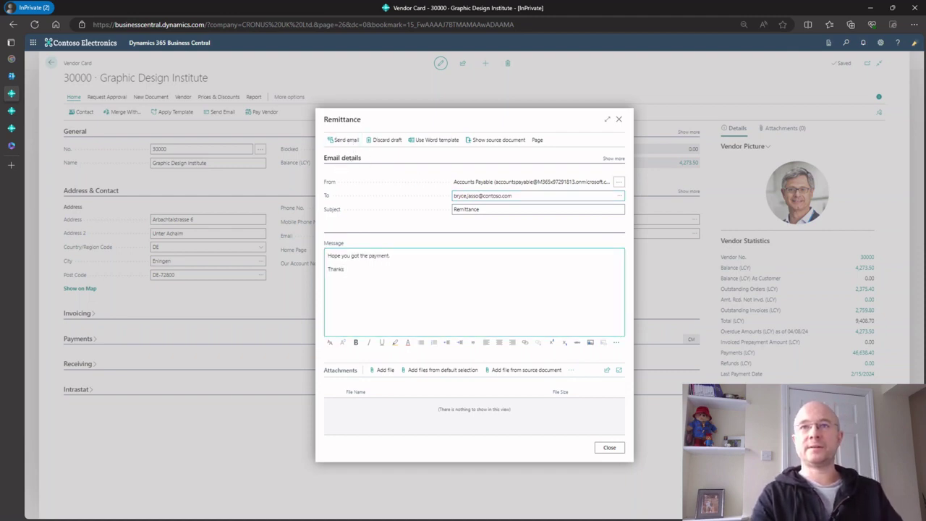
left_click(343, 140)
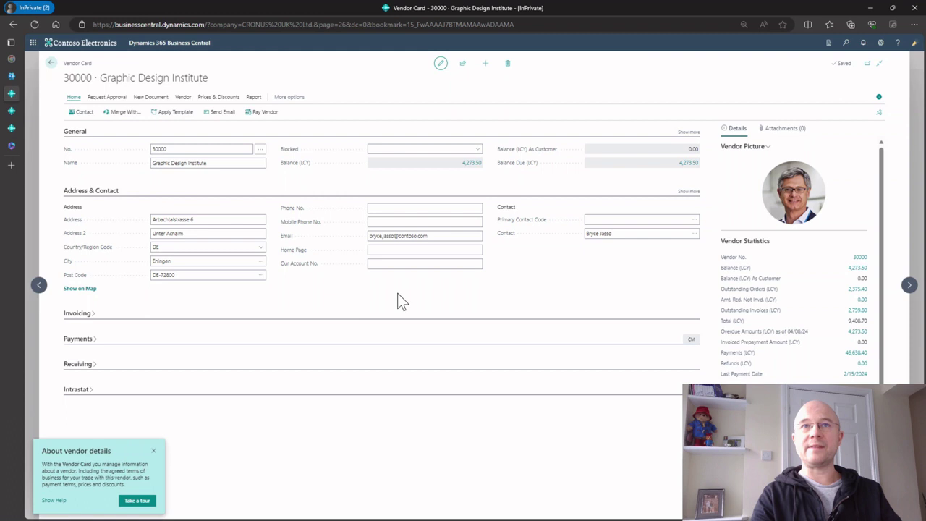
Check the vendor's Sent Emails for the Remittance email, then return to the Vendors list
left_click(289, 97)
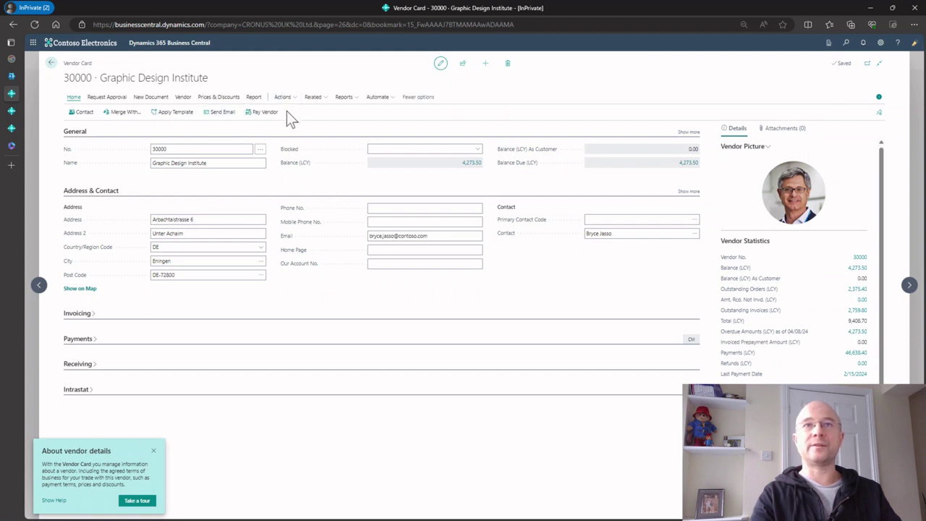
left_click(314, 97)
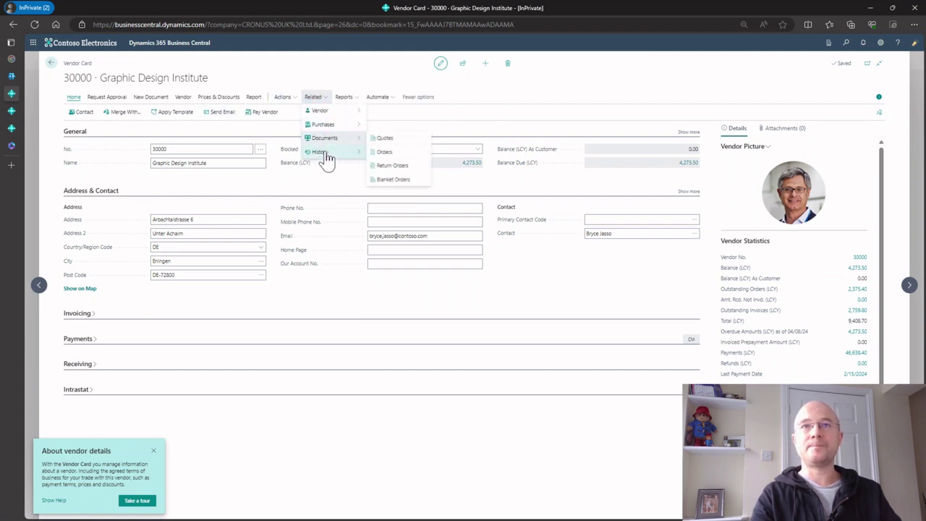
mouse_move(325, 160)
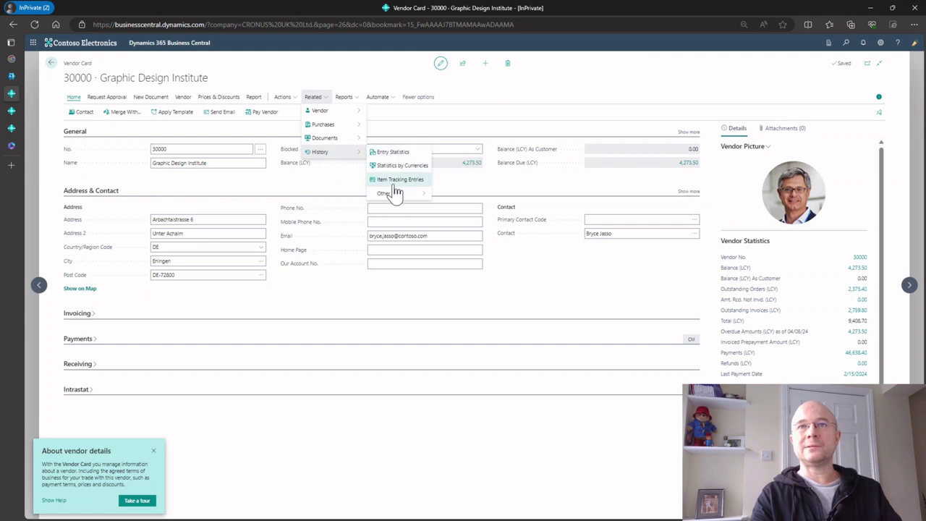
mouse_move(394, 195)
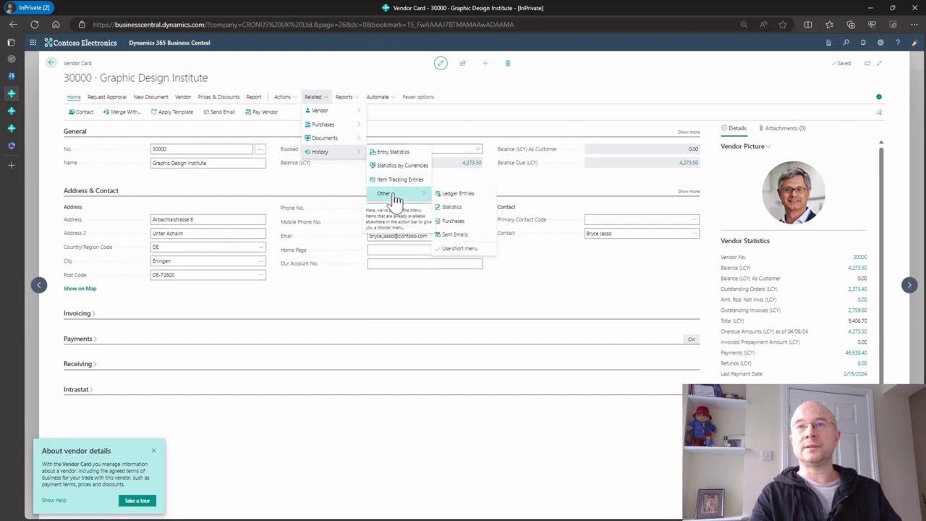
left_click(448, 237)
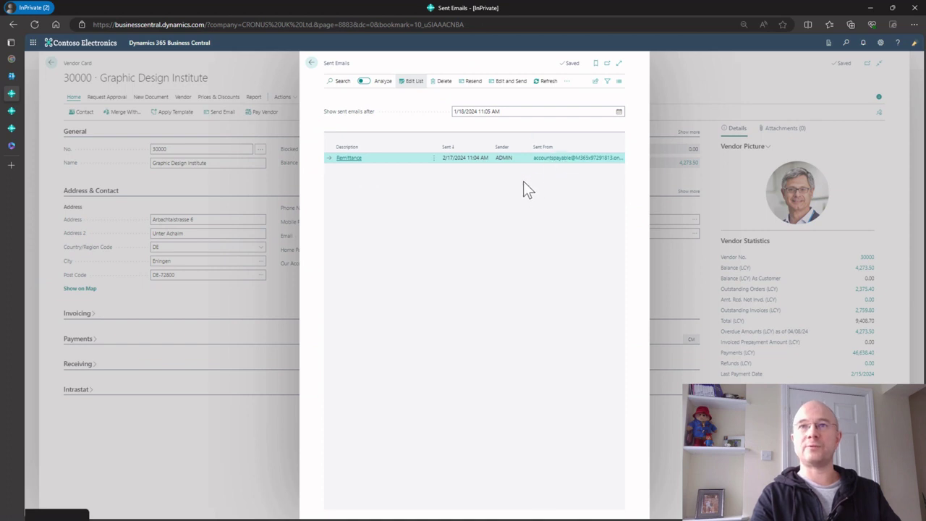
left_click(311, 65)
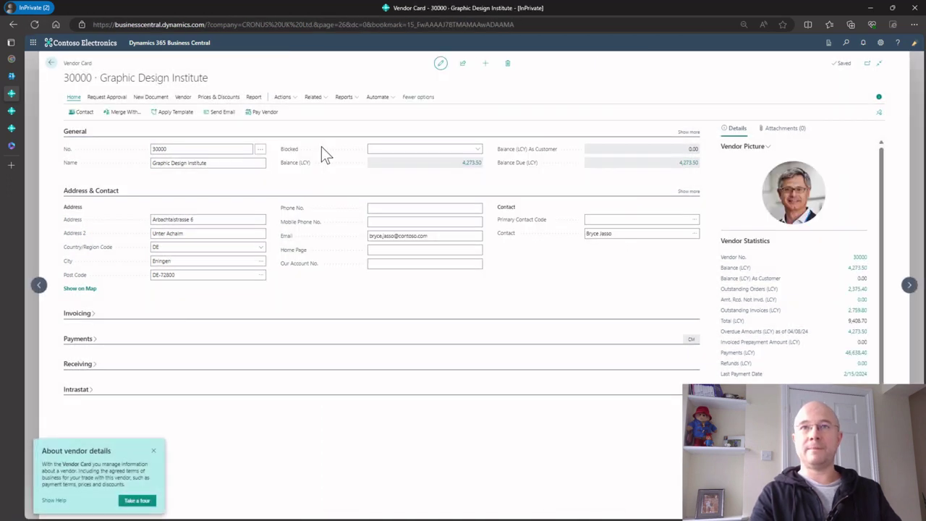
left_click(50, 63)
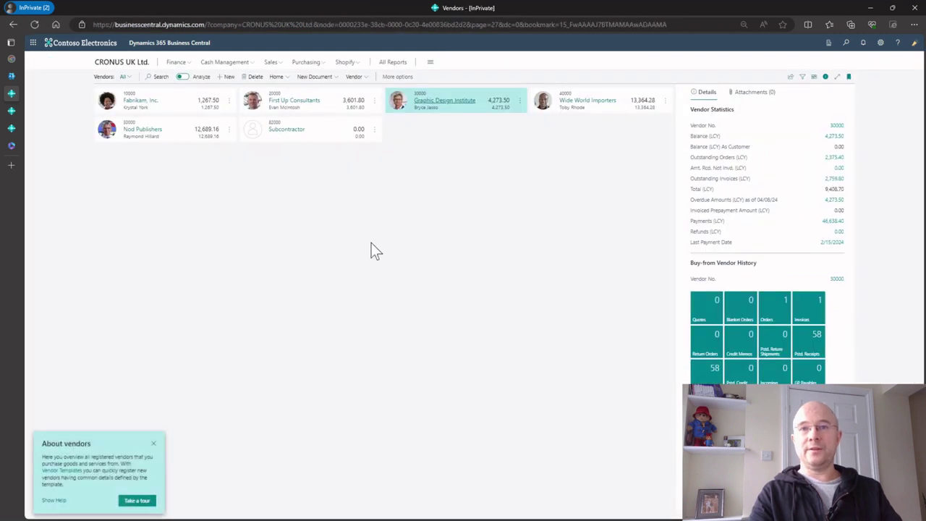